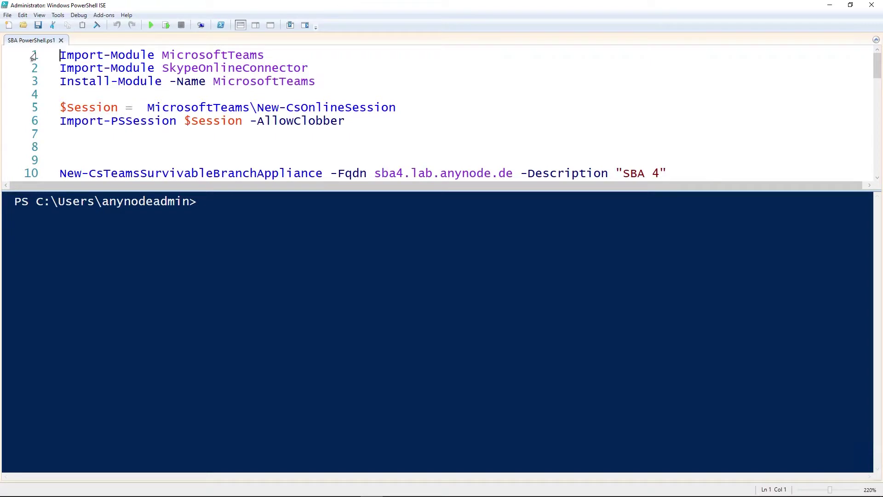
# - Run lines 1–6 to import the MicrosoftTeams modules, trusting the repository, and sign in with the admin account and password
pyautogui.moveTo(34, 55); pyautogui.dragTo(32, 127)
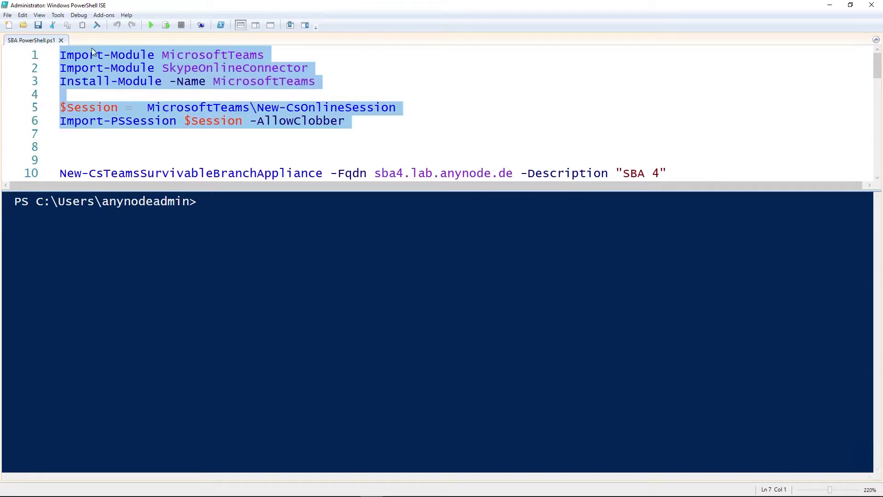
pyautogui.click(166, 26)
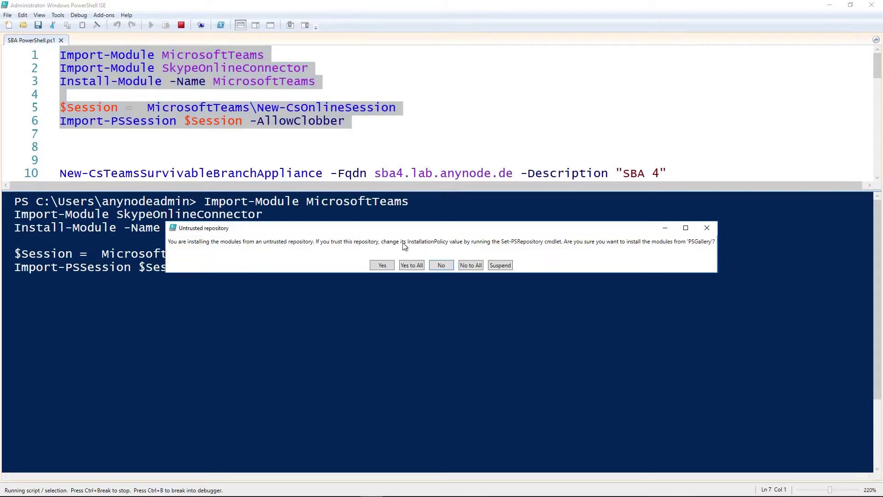
pyautogui.click(412, 266)
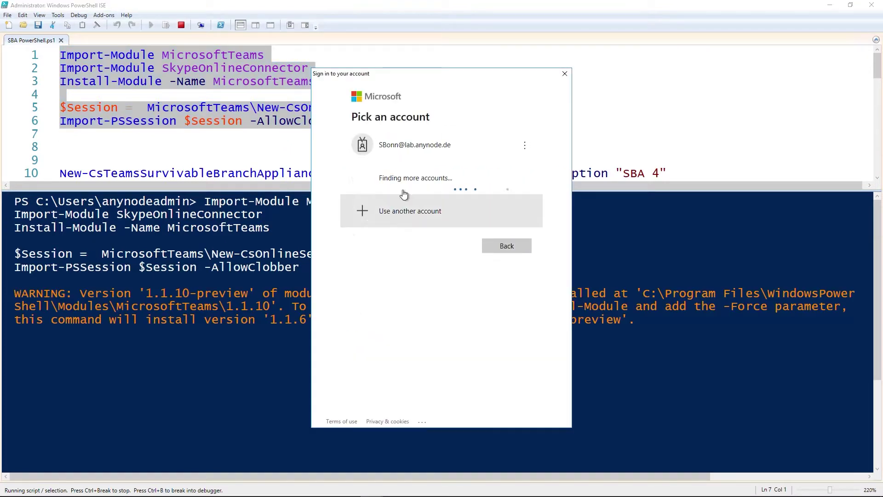
pyautogui.click(414, 150)
pyautogui.write('••••••')
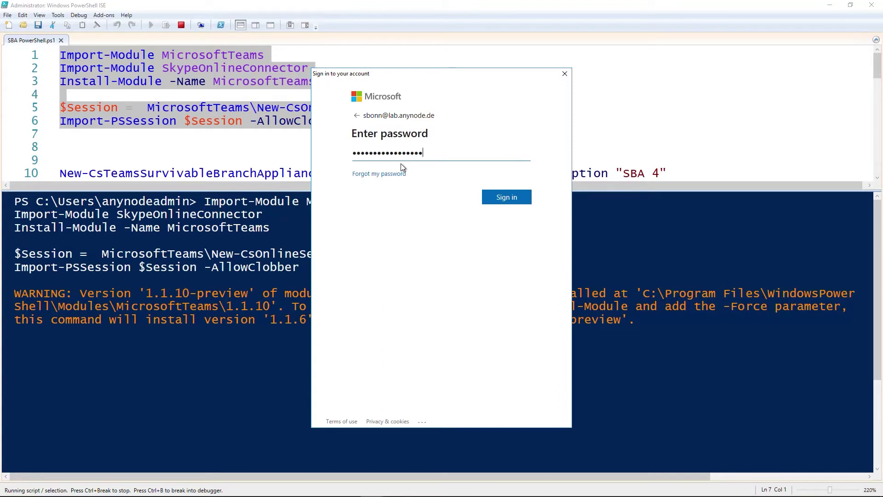
pyautogui.click(506, 199)
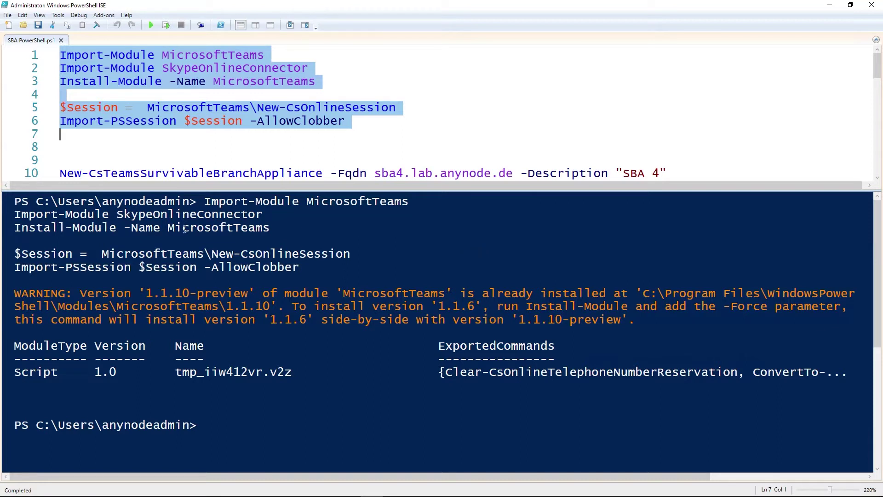
# - Run line 10 to create branch appliance sba4.lab.anynode.de with description 'SBA 4'
pyautogui.moveTo(26, 178); pyautogui.dragTo(26, 177)
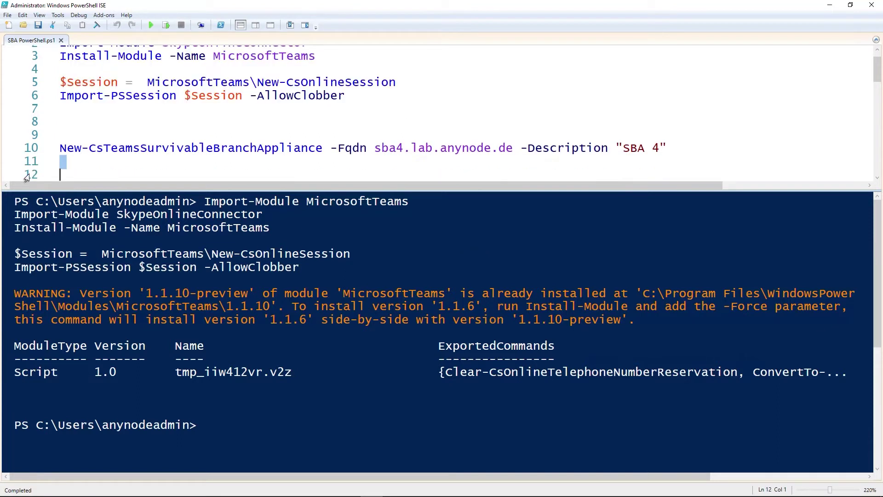
pyautogui.click(29, 148)
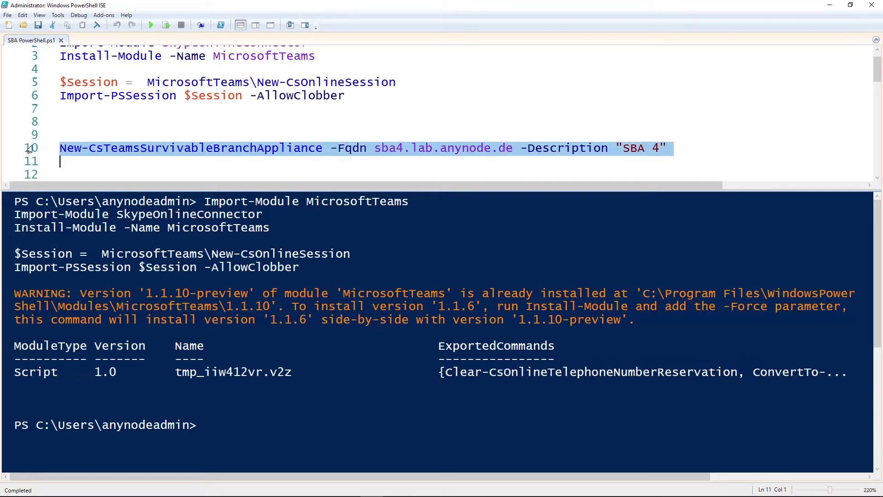
pyautogui.click(166, 26)
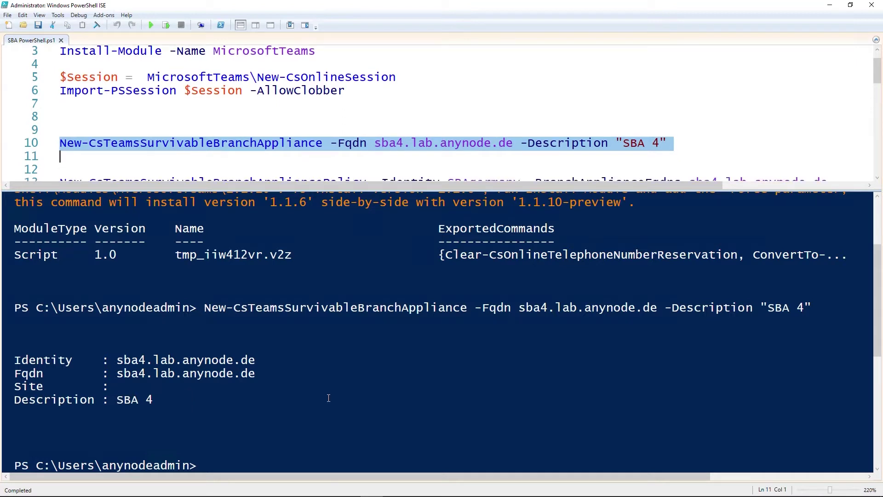
pyautogui.click(879, 178)
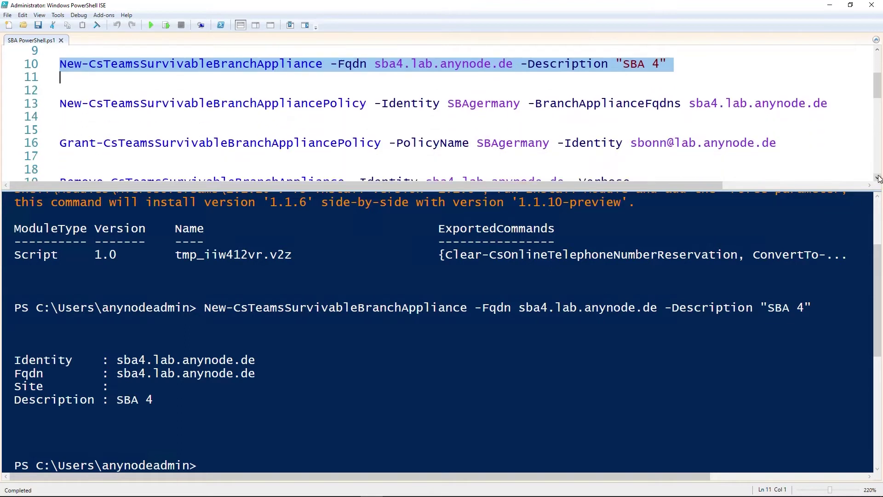
# - Create the SBAgermany policy for sba4.lab.anynode.de and grant it to the user account
pyautogui.click(28, 118)
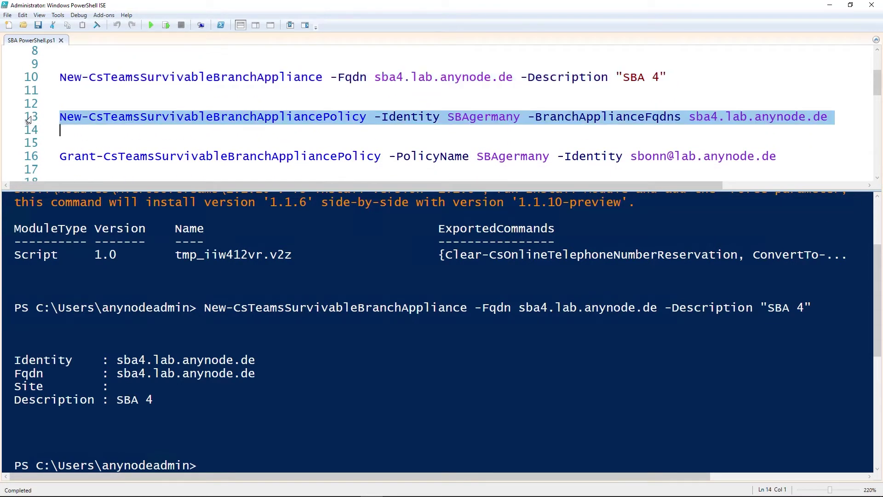
pyautogui.click(167, 26)
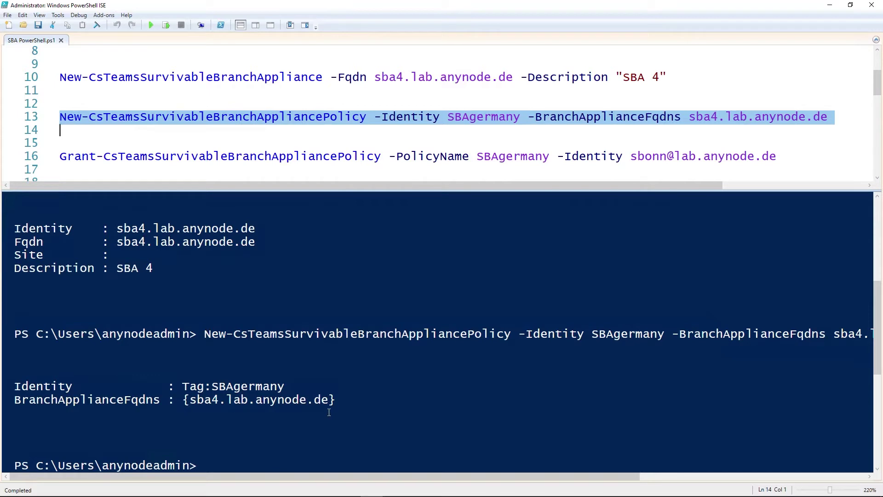
pyautogui.click(29, 159)
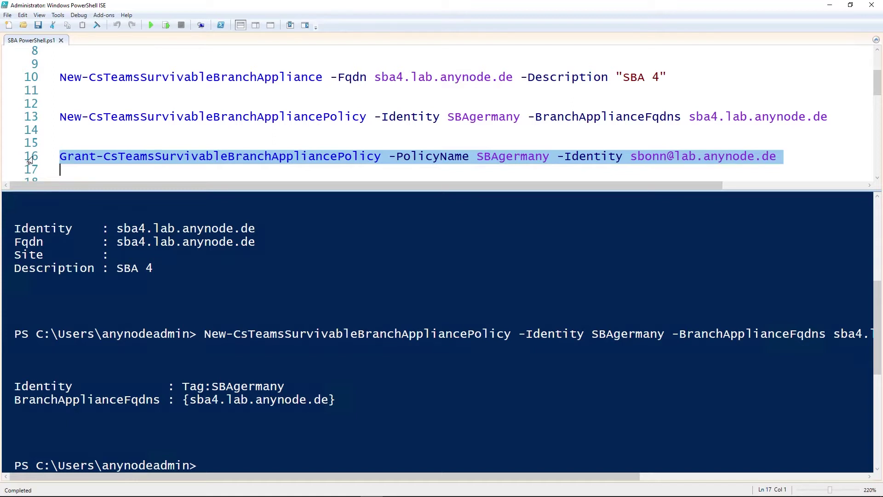
pyautogui.click(167, 25)
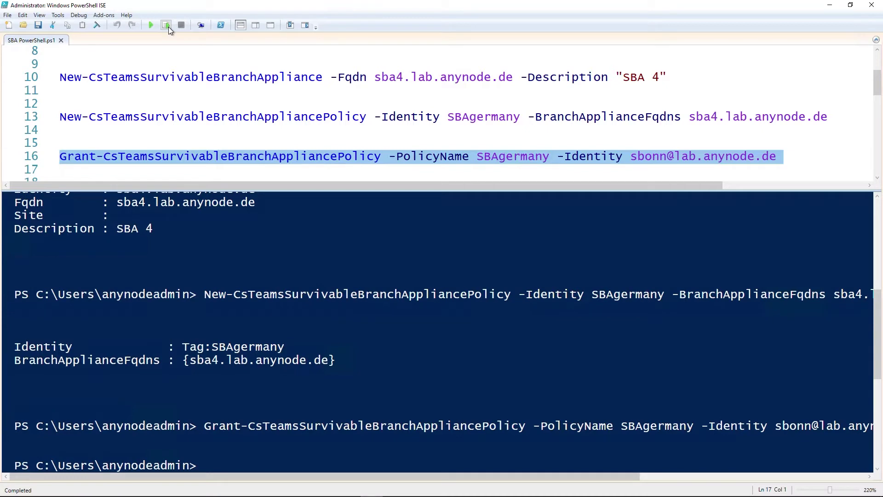
# - Run Get-CSOnlinePSTNGateway and confirm sbc4.lab.anynode.de shows MediaBypass True
pyautogui.scroll(-5, 28, 106)
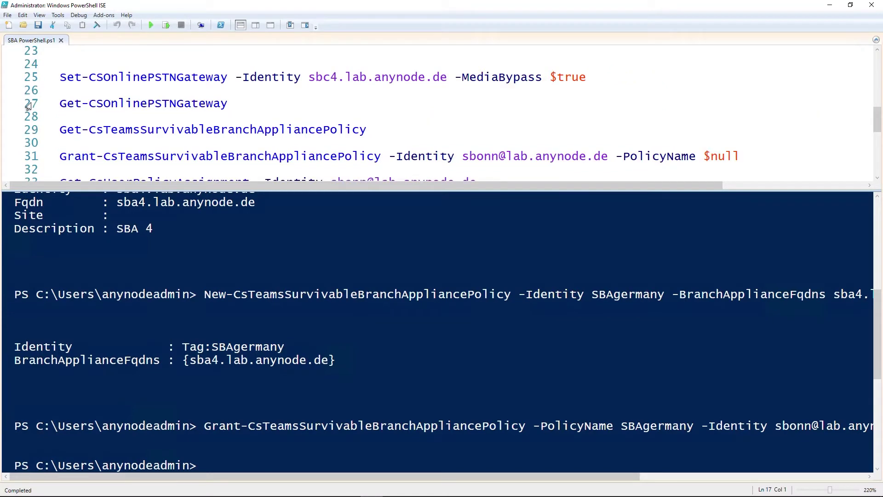
pyautogui.click(29, 106)
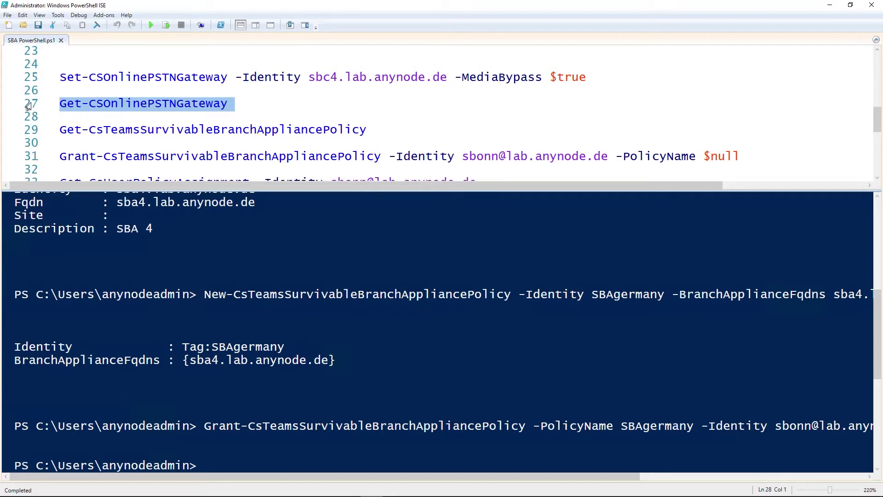
pyautogui.click(166, 27)
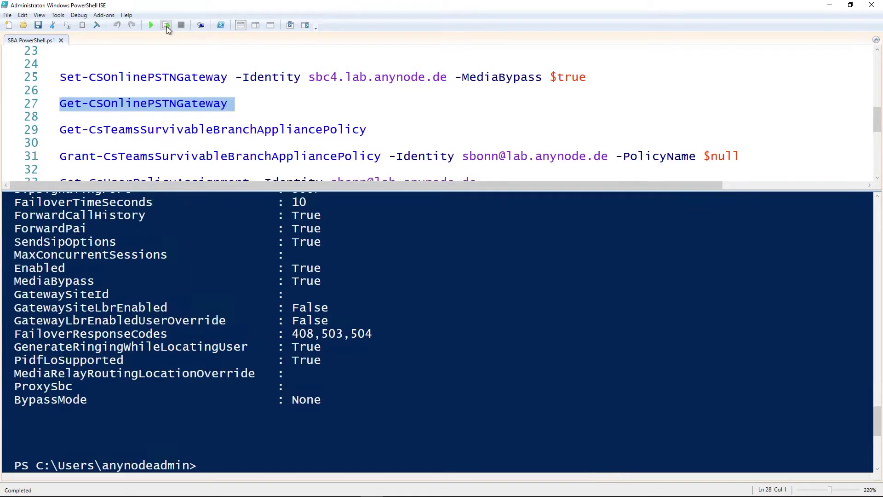
pyautogui.scroll(5, 325, 369)
pyautogui.moveTo(322, 368); pyautogui.dragTo(13, 369)
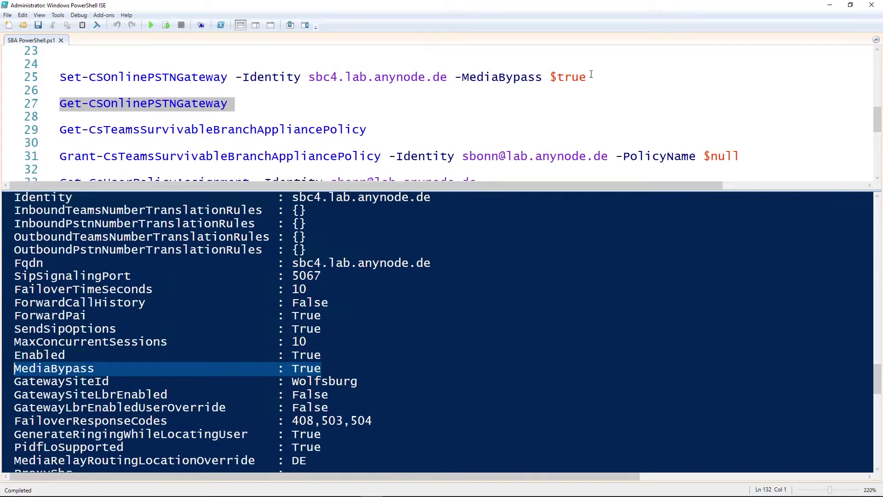
pyautogui.moveTo(593, 76); pyautogui.dragTo(62, 73)
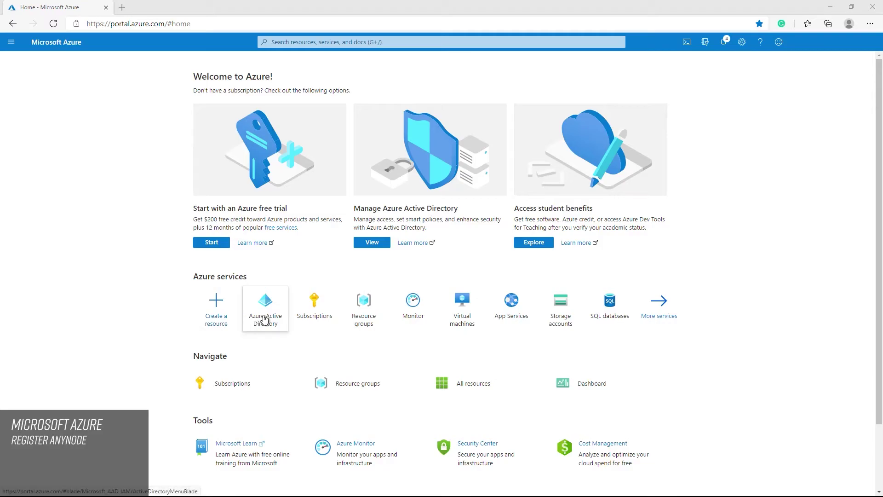
# - Go to Azure Active Directory and open the App registrations list for TE-SYSTEMS GmbH
pyautogui.click(264, 320)
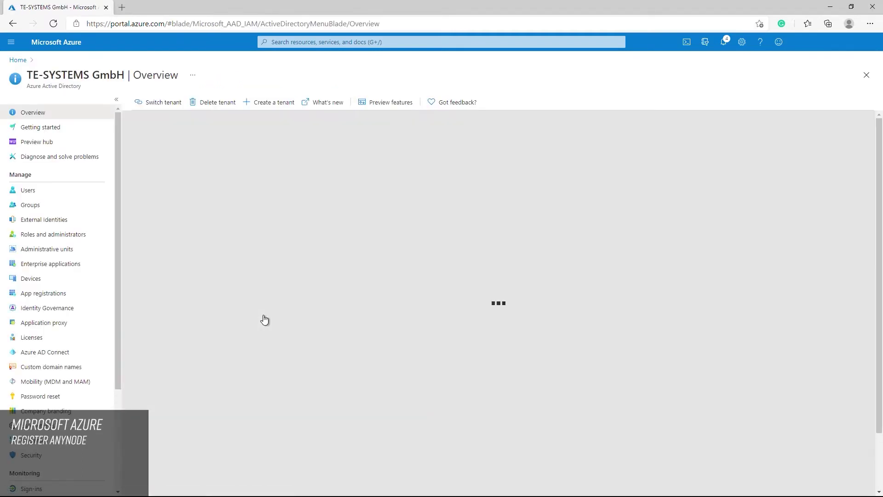
pyautogui.click(265, 318)
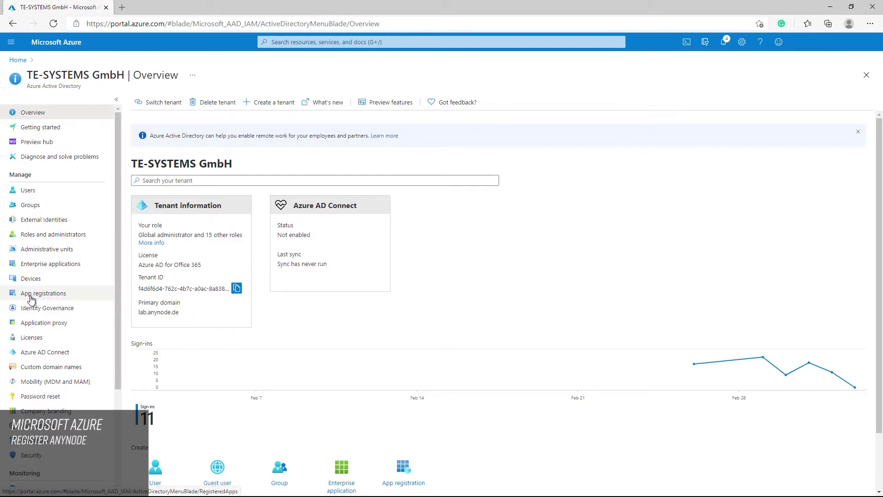
pyautogui.click(44, 297)
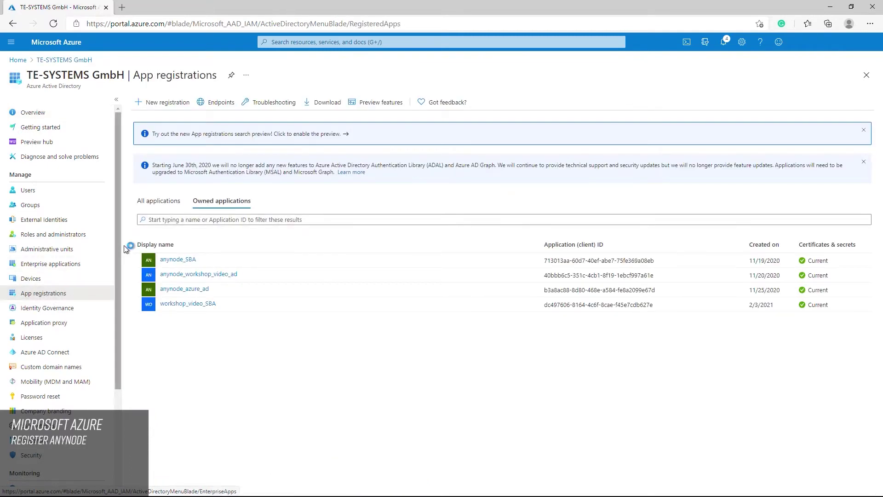
# - Register single-tenant app workshop_video_SBA_english with the pasted nativeclient Web redirect URI
pyautogui.click(165, 112)
pyautogui.write('works')
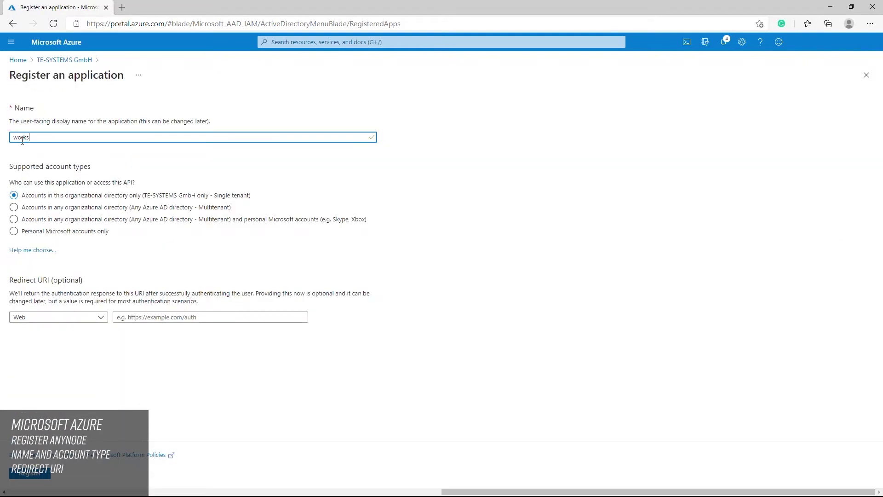
pyautogui.write('hop_video_SBA_english')
pyautogui.click(20, 199)
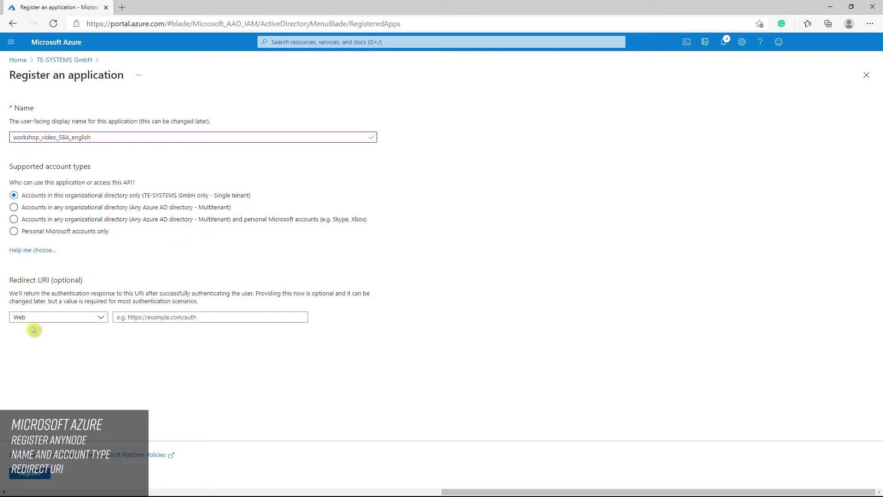
pyautogui.click(121, 321)
pyautogui.write('https://login.microsoftonline.com/common/oauth2/nativeclient')
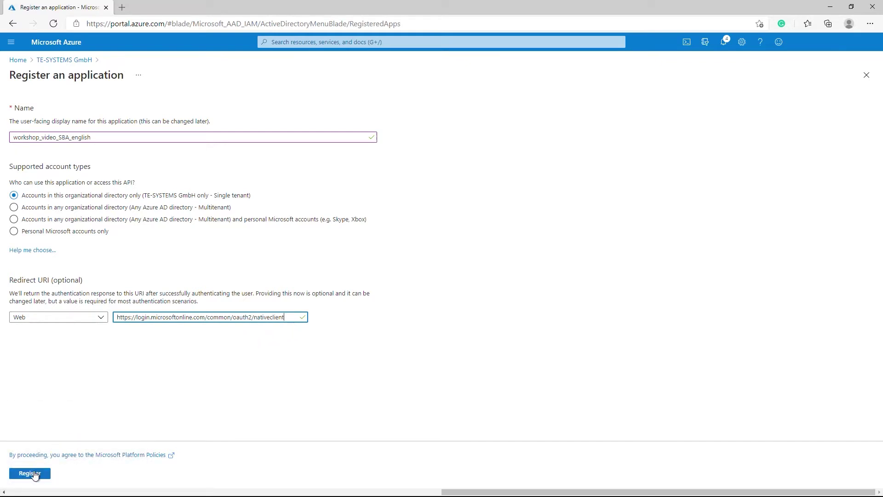
pyautogui.click(36, 477)
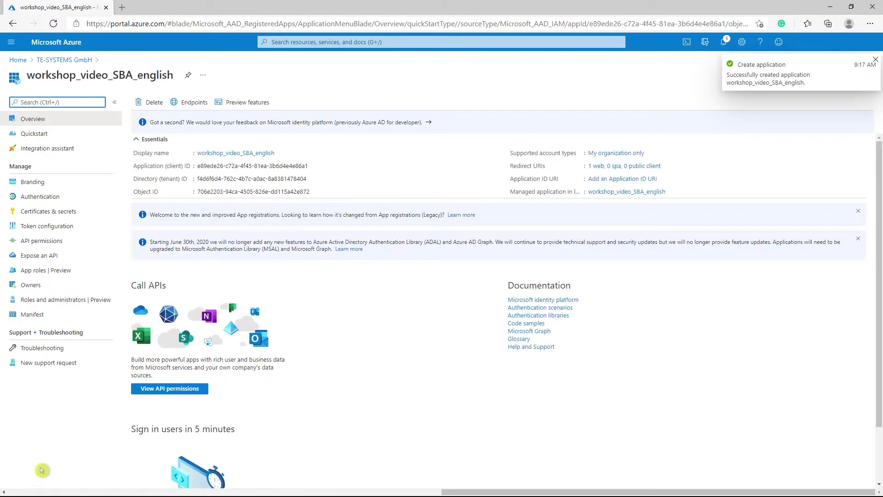
# - Note the application and tenant IDs, then view the app's Authentication settings
pyautogui.moveTo(135, 172); pyautogui.dragTo(327, 182)
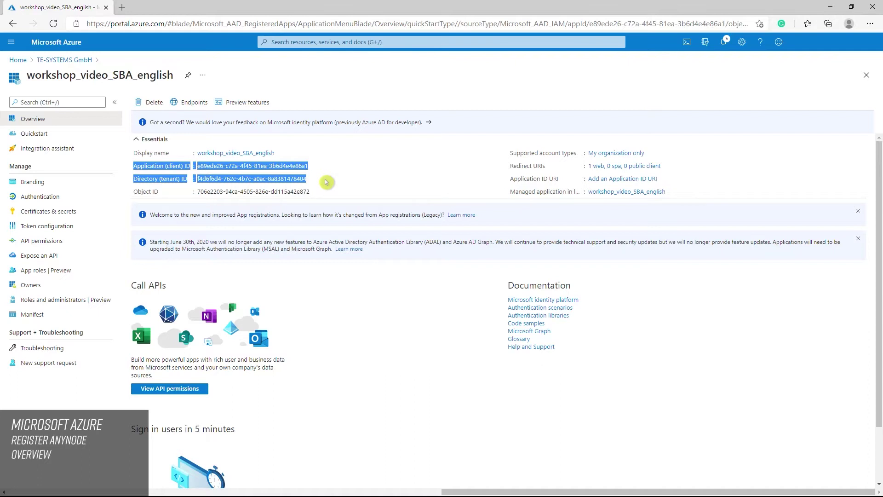
pyautogui.click(36, 204)
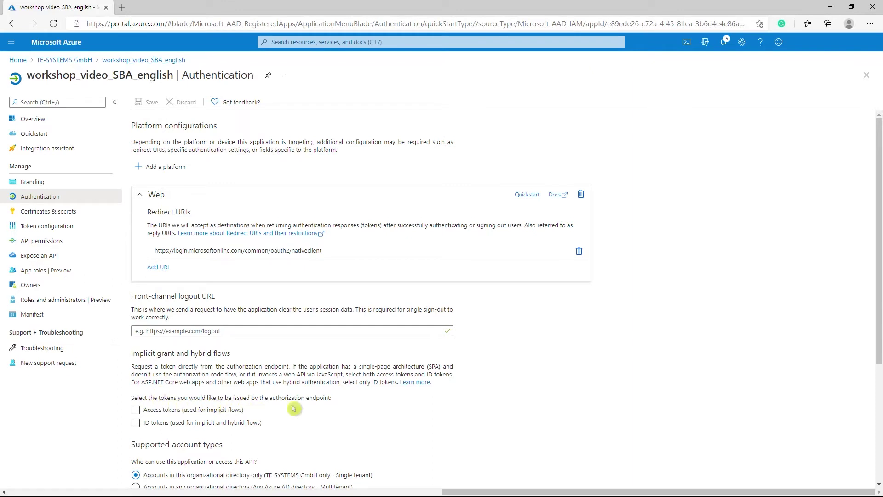
# - Enable access tokens and ID tokens for implicit grant and save the change
pyautogui.click(136, 411)
pyautogui.click(136, 423)
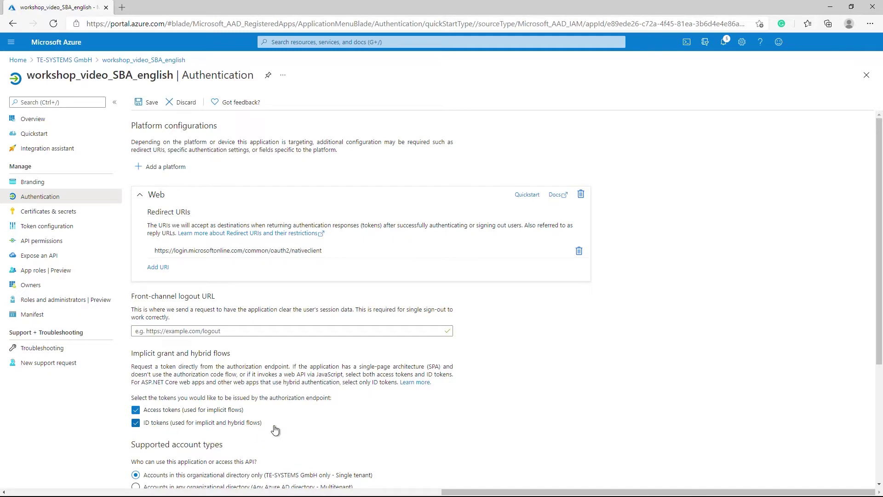
pyautogui.moveTo(879, 237); pyautogui.dragTo(876, 348)
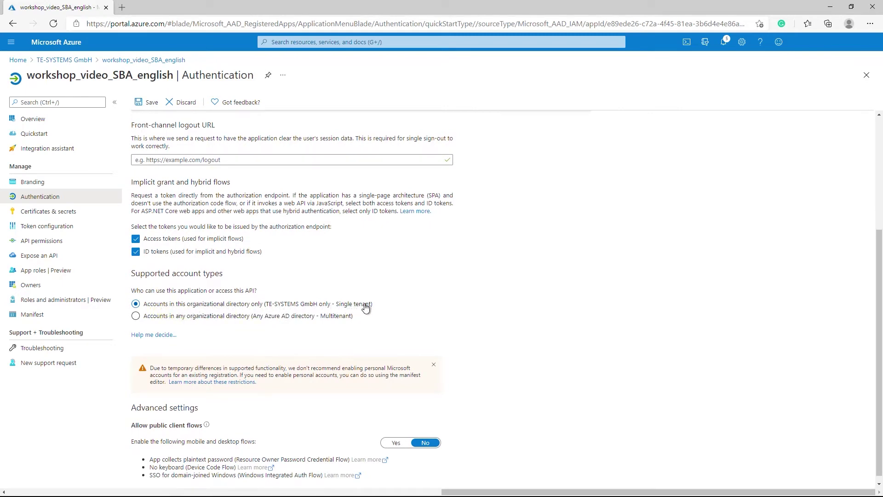
pyautogui.click(152, 105)
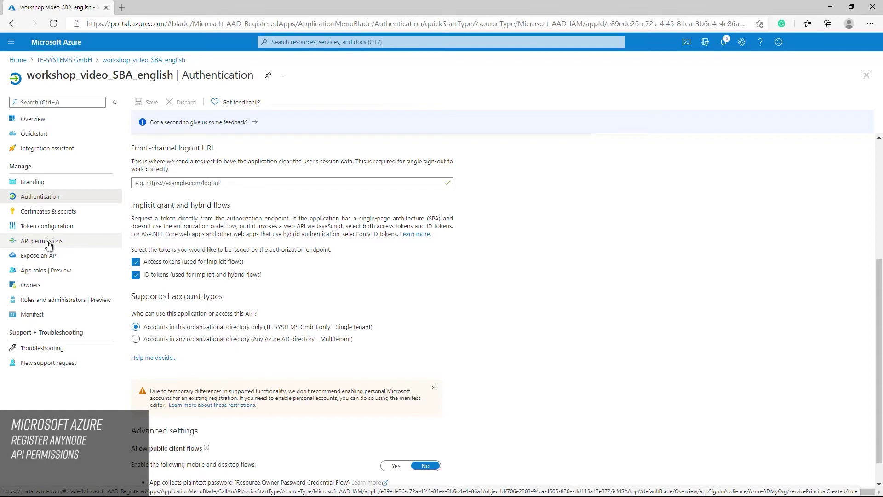
# - Request an API permission by searching 'Skype and Teams' and choosing Skype and Teams Tenant Admin API
pyautogui.click(48, 244)
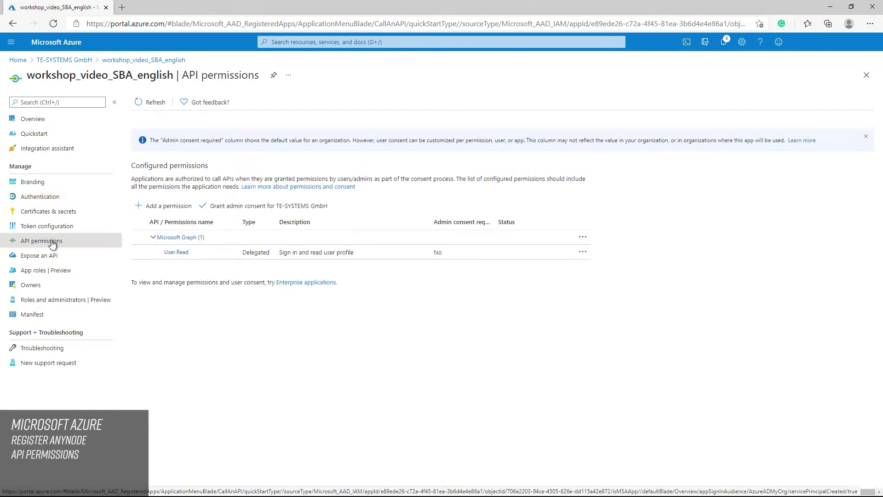
pyautogui.click(171, 214)
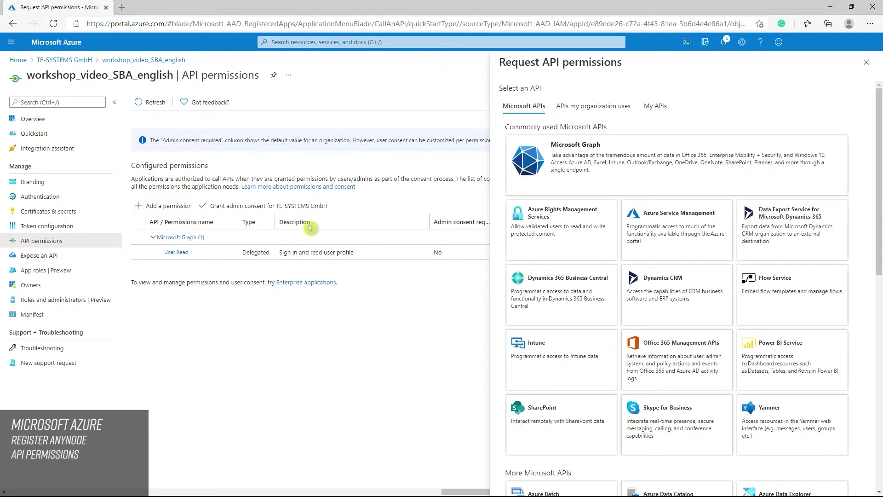
pyautogui.click(590, 110)
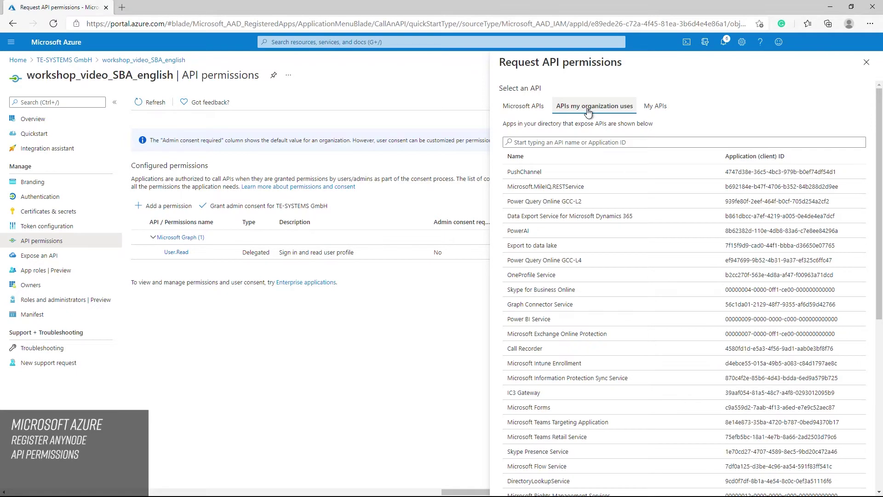
pyautogui.click(523, 143)
pyautogui.write('Skype')
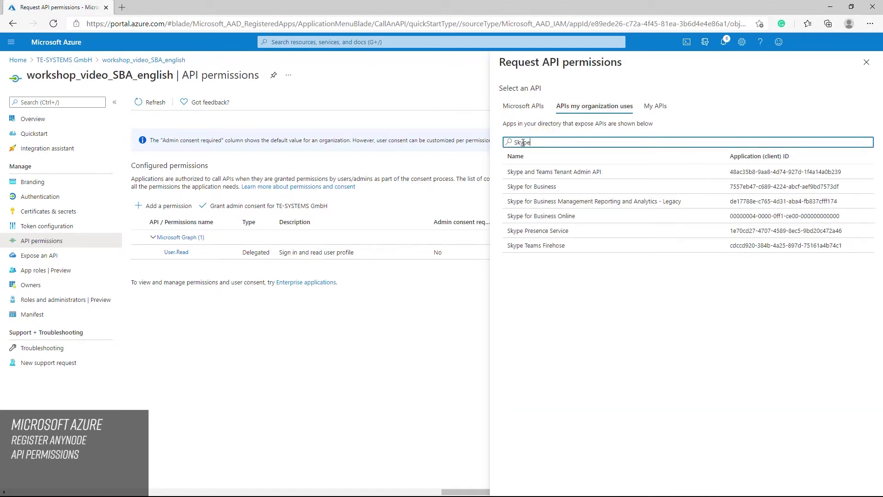
pyautogui.write(' and Teams')
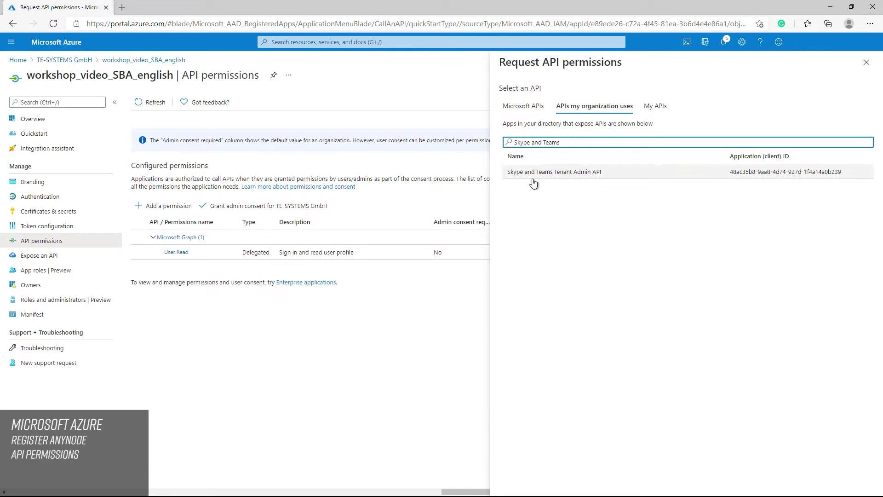
pyautogui.click(548, 174)
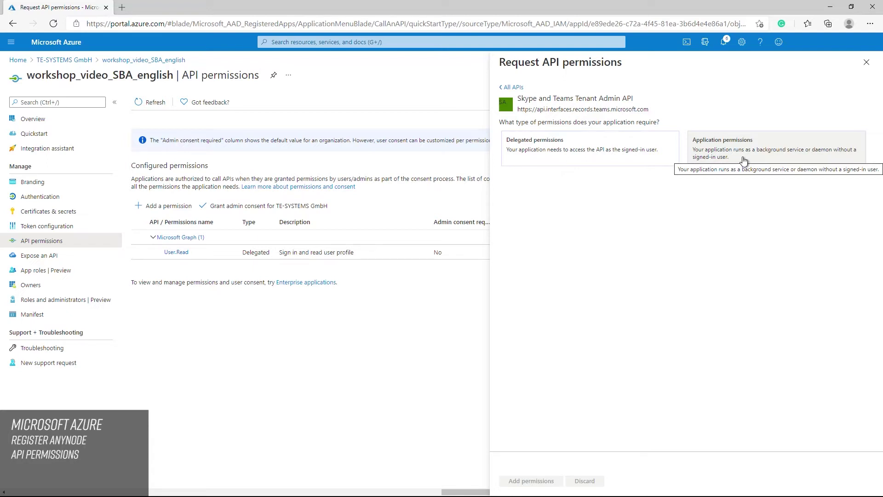
# - Add the application_access_custom_sba_appliance application permission and grant admin consent for the tenant
pyautogui.click(744, 160)
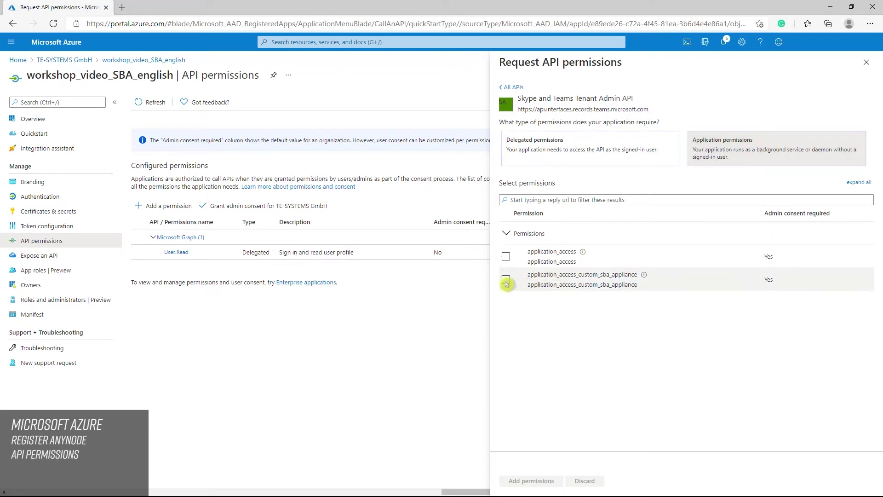
pyautogui.click(519, 281)
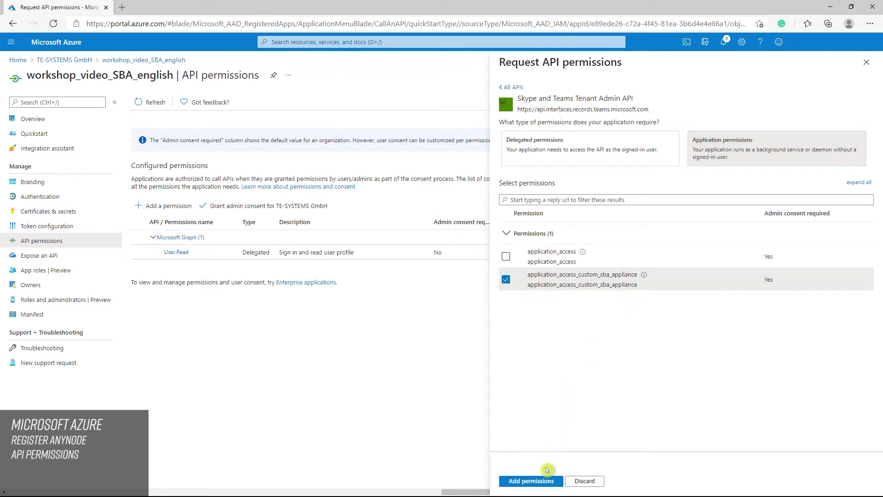
pyautogui.click(546, 483)
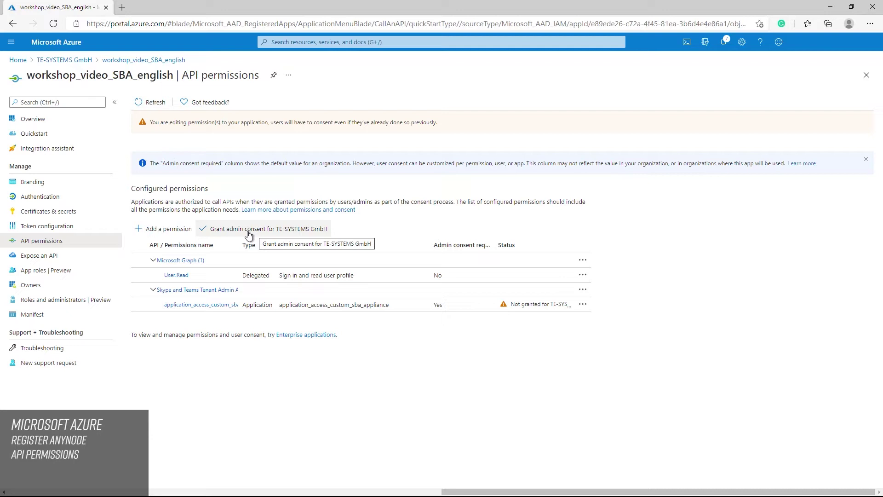
pyautogui.click(249, 235)
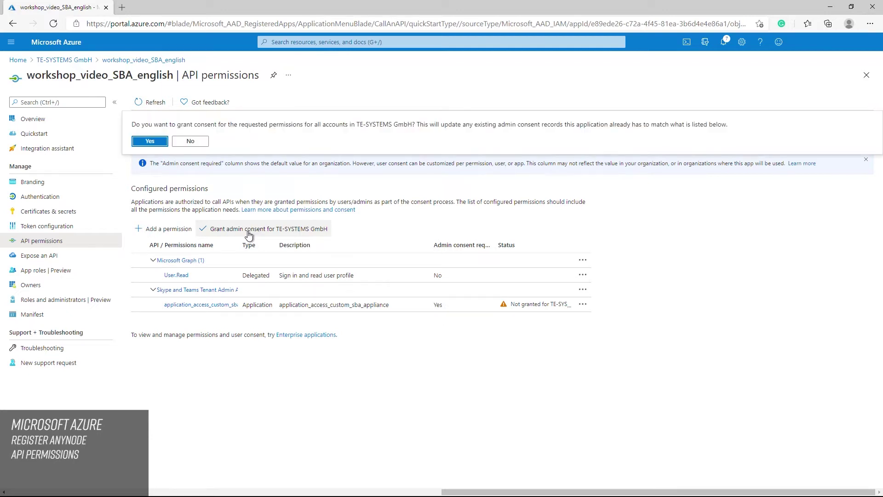
pyautogui.click(160, 146)
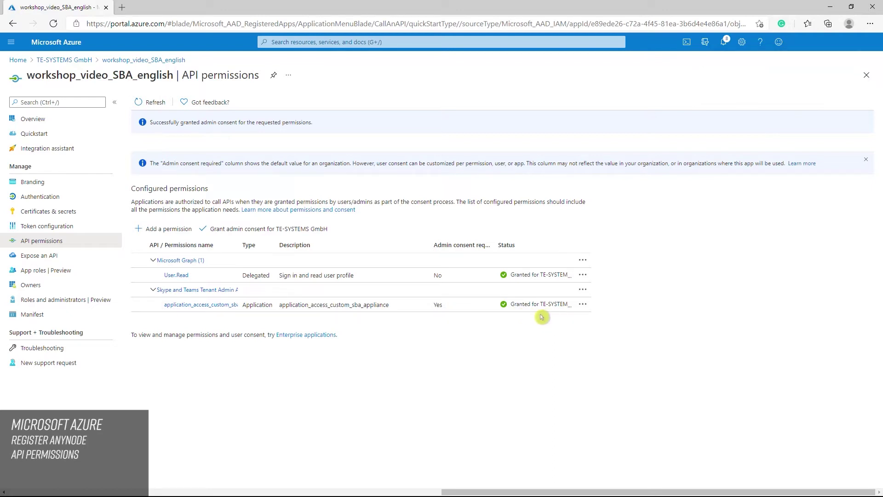
# - Create the client secret 'workshop_video_SBA_english_secret' in Certificates & secrets and copy its value
pyautogui.click(29, 214)
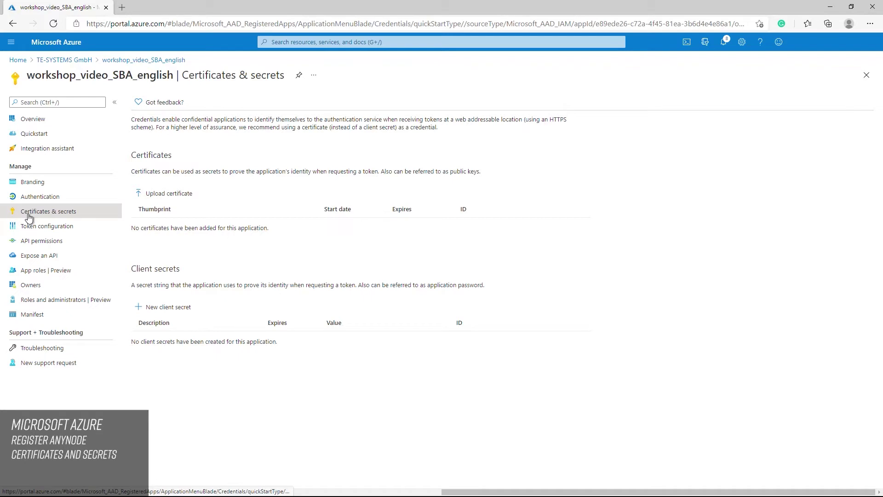
pyautogui.click(178, 314)
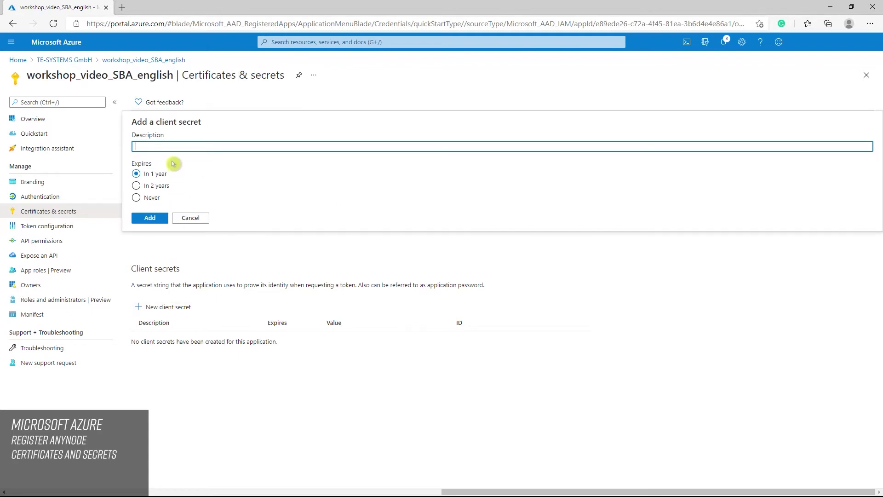
pyautogui.write('workshop_video_SBA_english_secret')
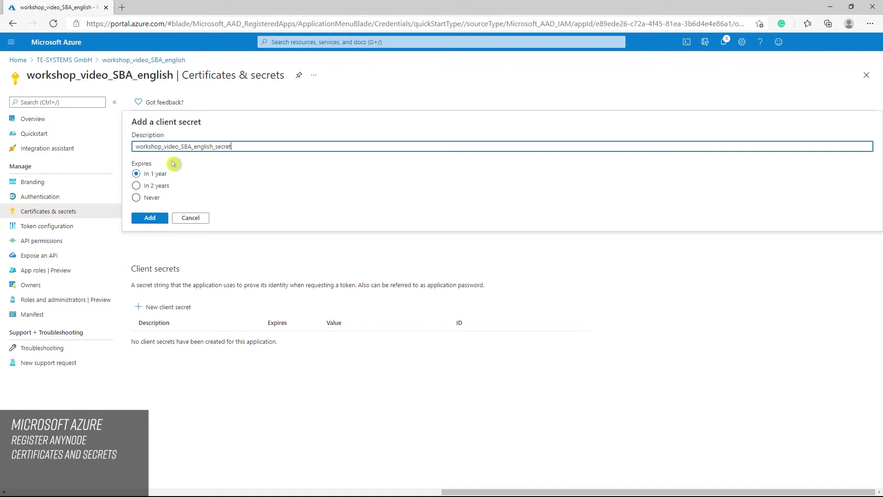
pyautogui.click(157, 222)
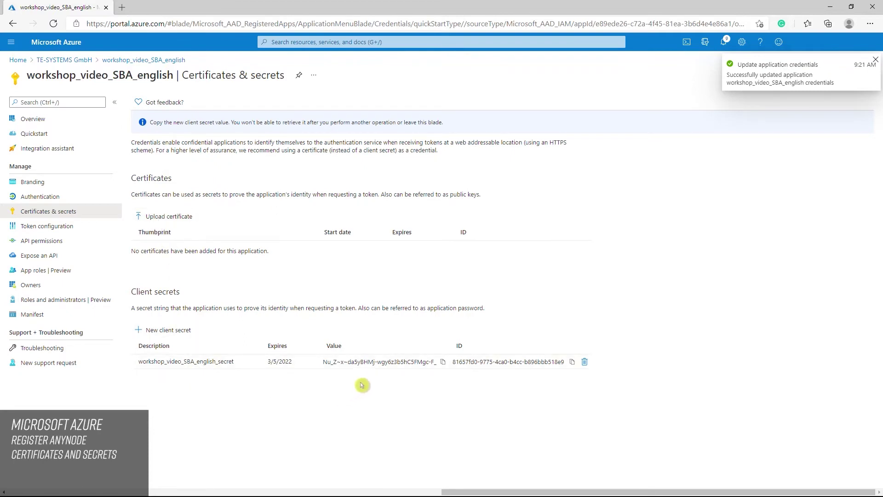
pyautogui.click(443, 362)
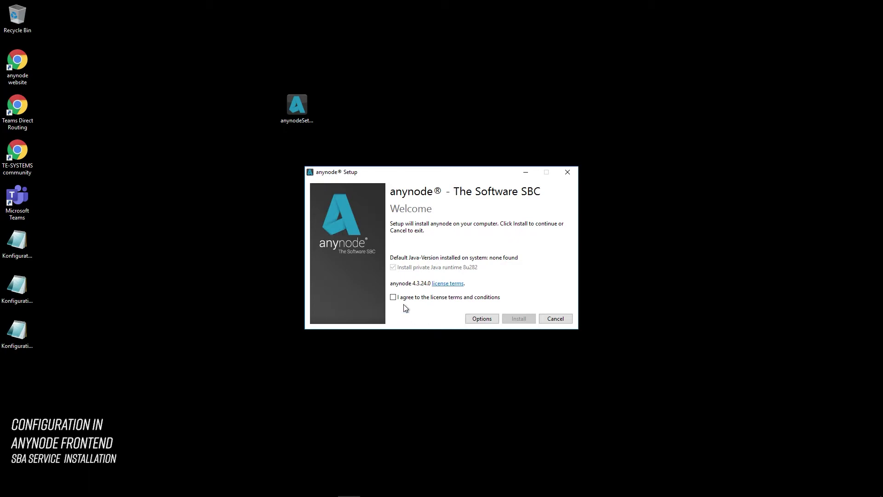
# - Accept the licence, enable the Teams Survivable Branch Appliance option, and install anynode
pyautogui.click(393, 299)
pyautogui.click(486, 324)
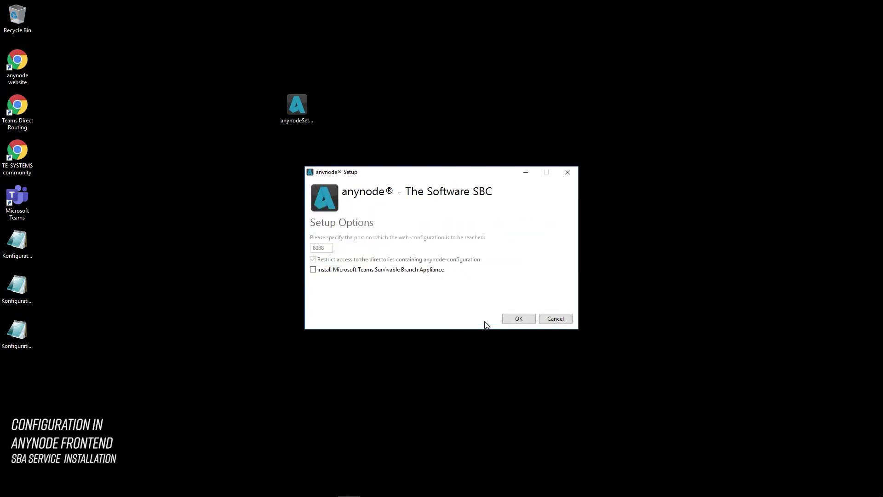
pyautogui.click(313, 270)
pyautogui.click(520, 319)
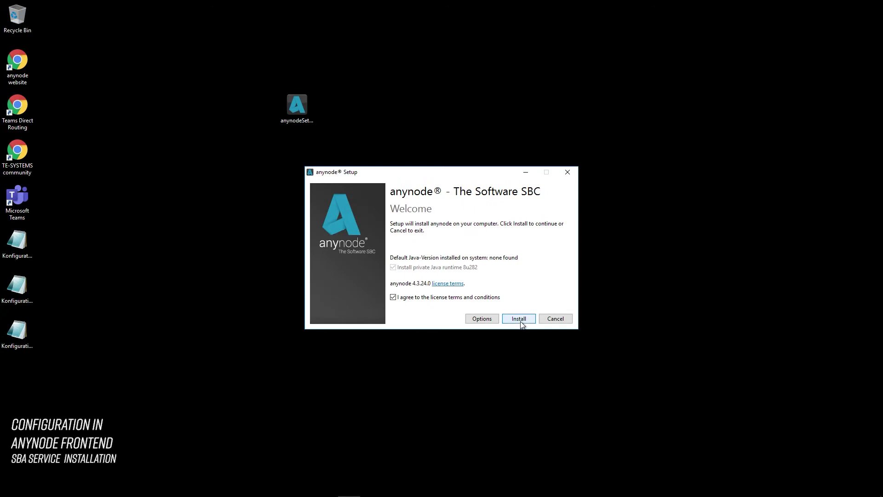
pyautogui.click(519, 319)
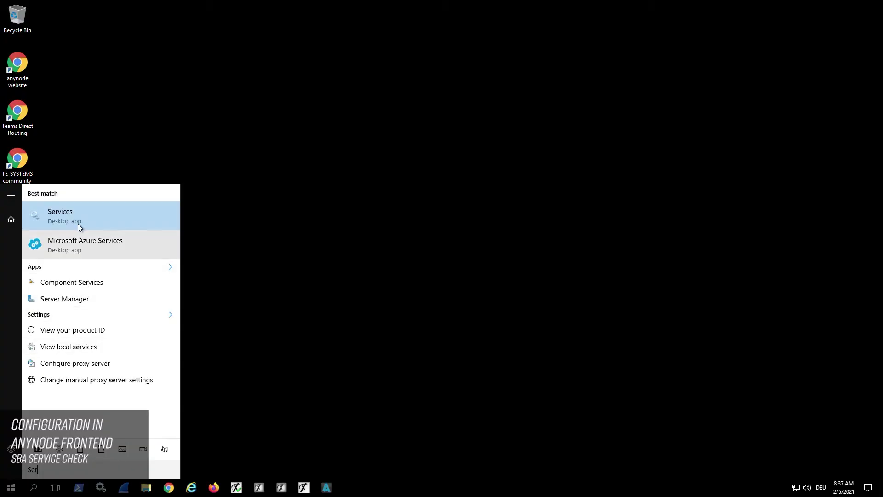
# - Confirm in Services that Microsoft Teams SBA is running with automatic startup
pyautogui.click(70, 215)
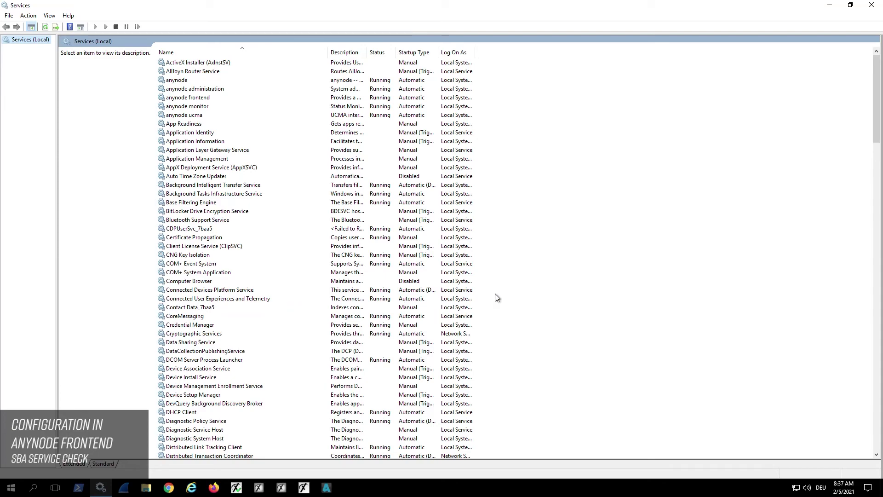
pyautogui.moveTo(876, 107); pyautogui.dragTo(880, 235)
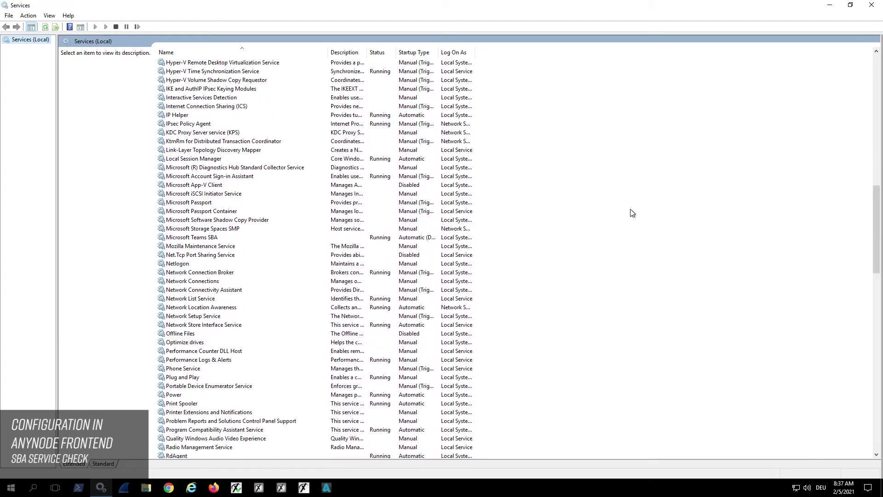
pyautogui.click(209, 239)
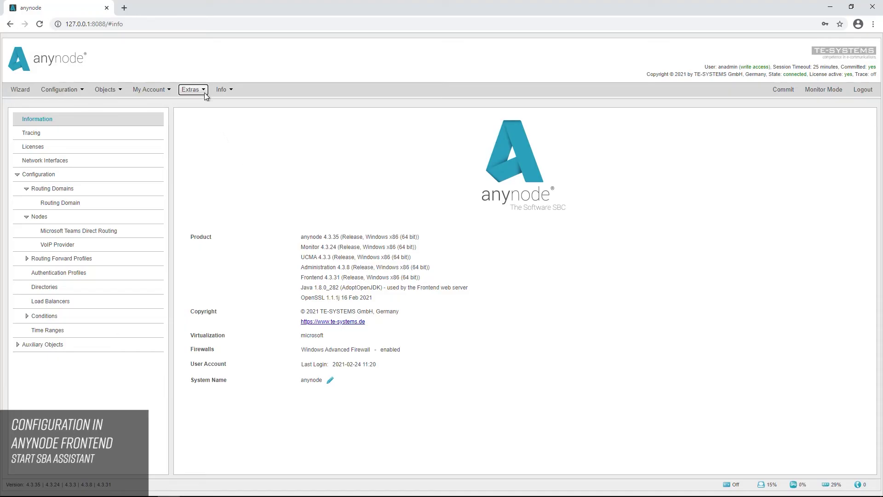
# - Open Extras > Microsoft Teams SBA and enable its configuration services
pyautogui.click(205, 94)
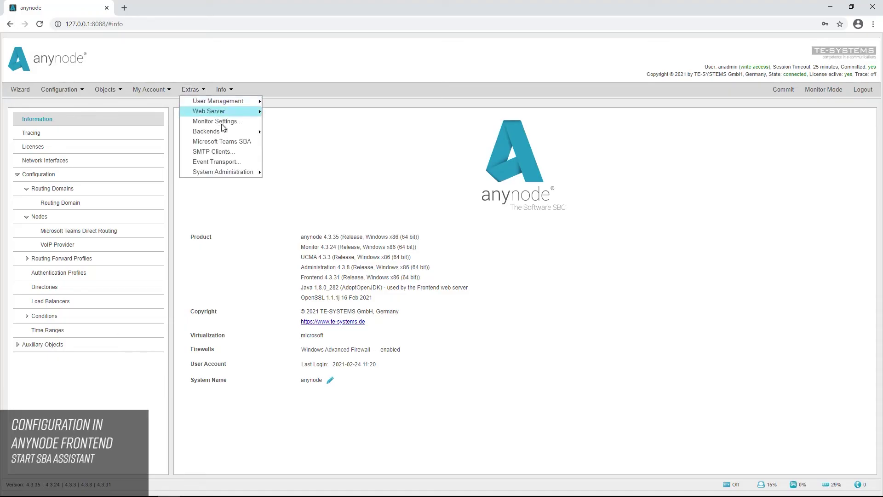
pyautogui.click(248, 142)
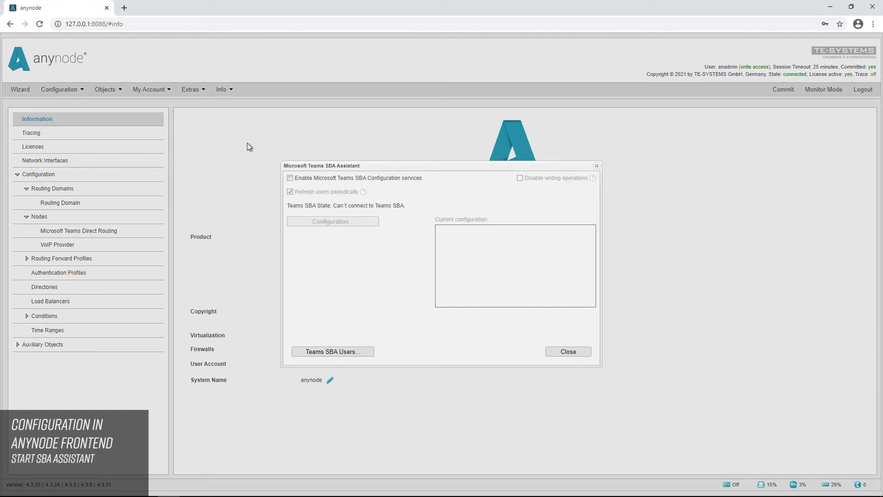
pyautogui.click(290, 178)
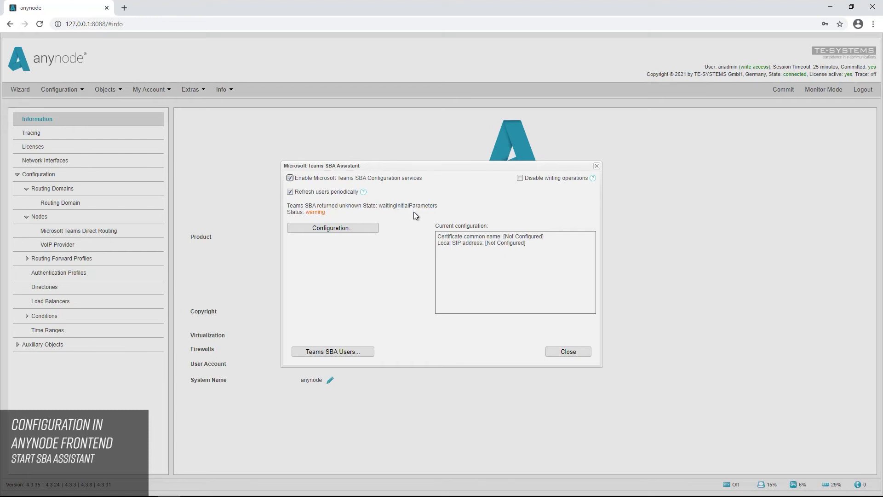
# - Import sba4.lab.anynode.de-crt.pem and sba4.lab.anynode.de-key.pem as the SBA certificate and private key
pyautogui.click(349, 230)
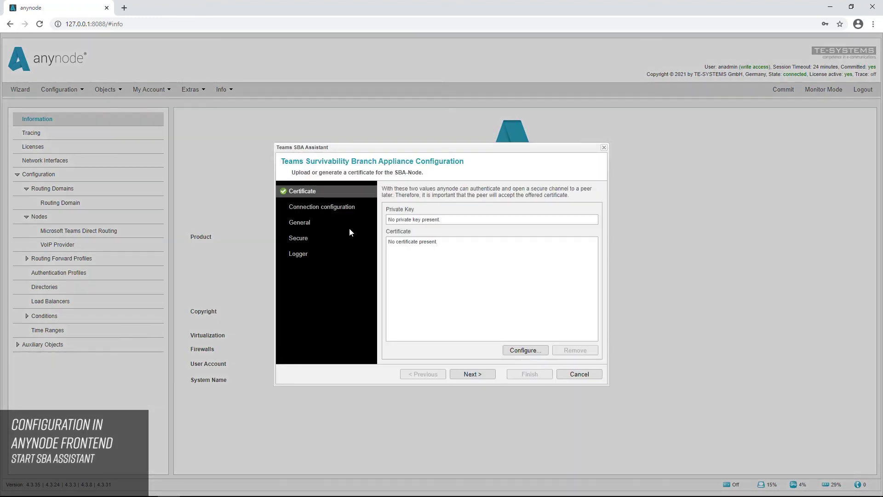
pyautogui.click(533, 350)
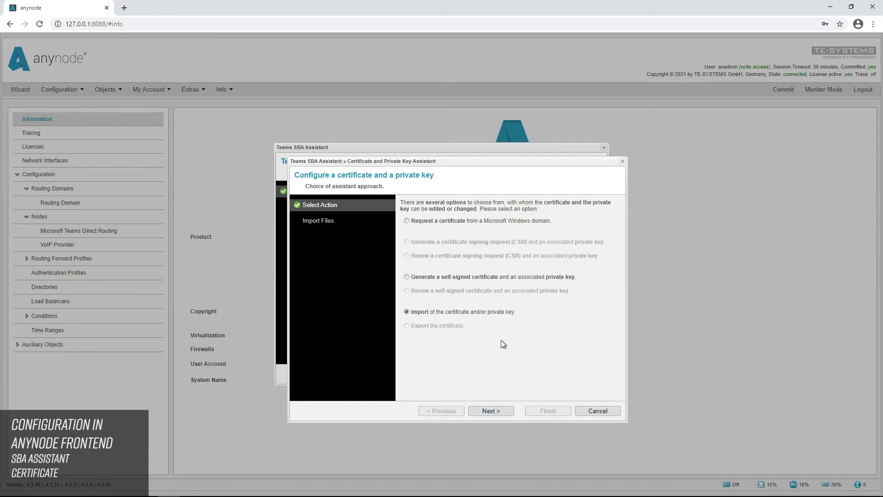
pyautogui.click(506, 415)
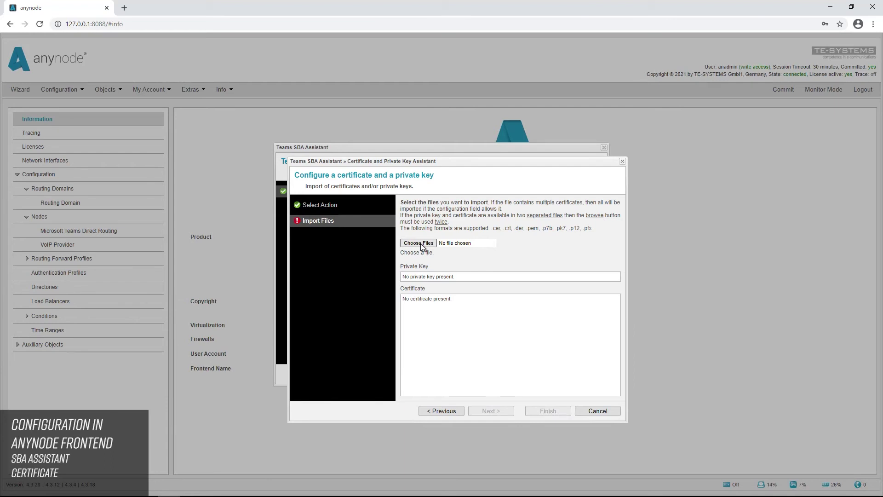
pyautogui.click(421, 247)
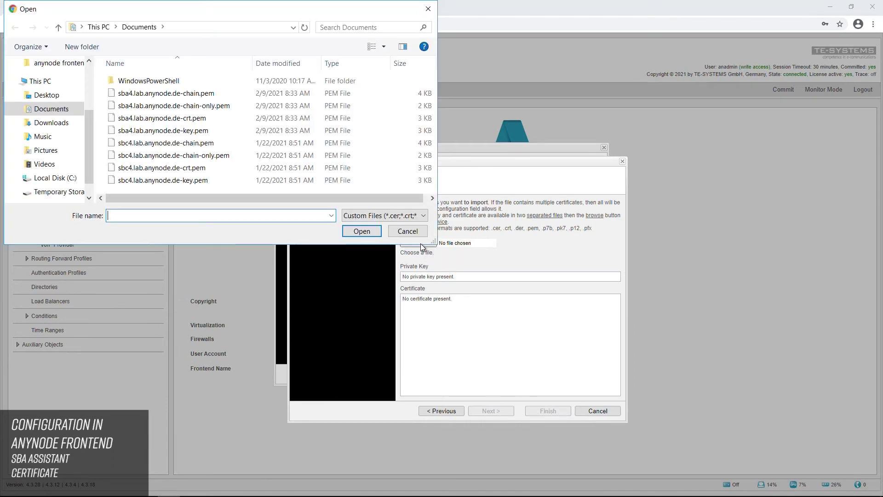
pyautogui.doubleClick(163, 122)
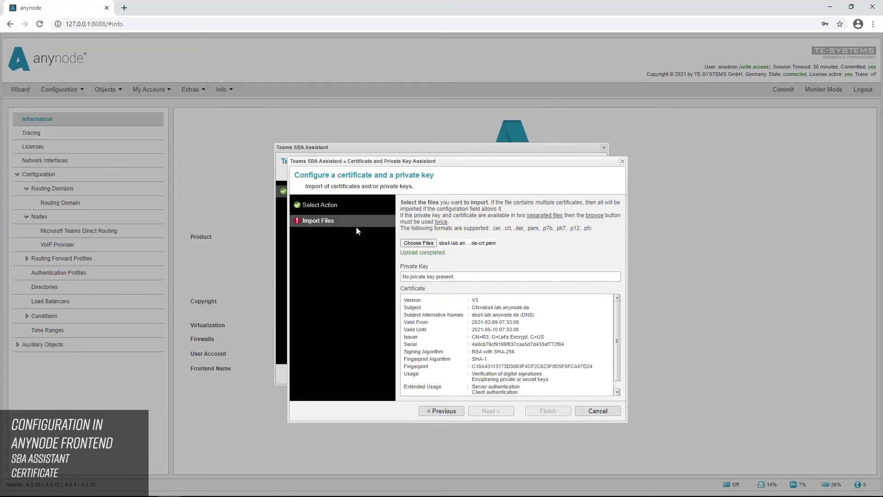
pyautogui.click(429, 246)
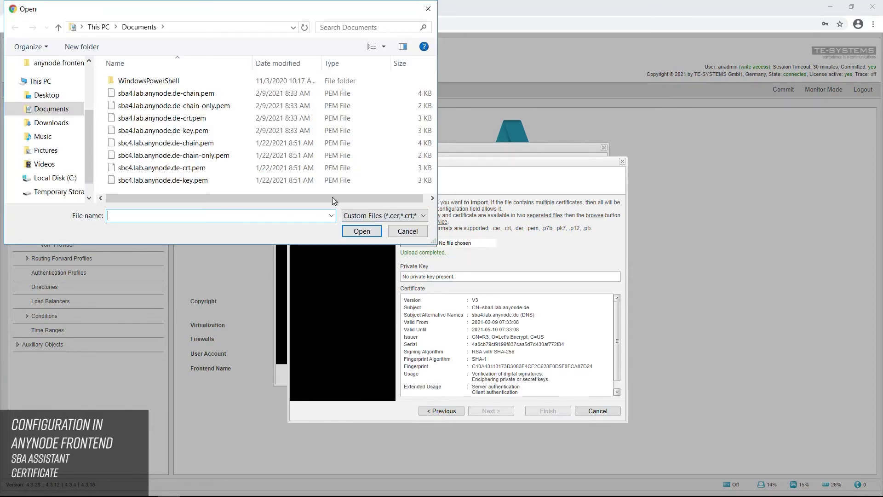
pyautogui.doubleClick(167, 131)
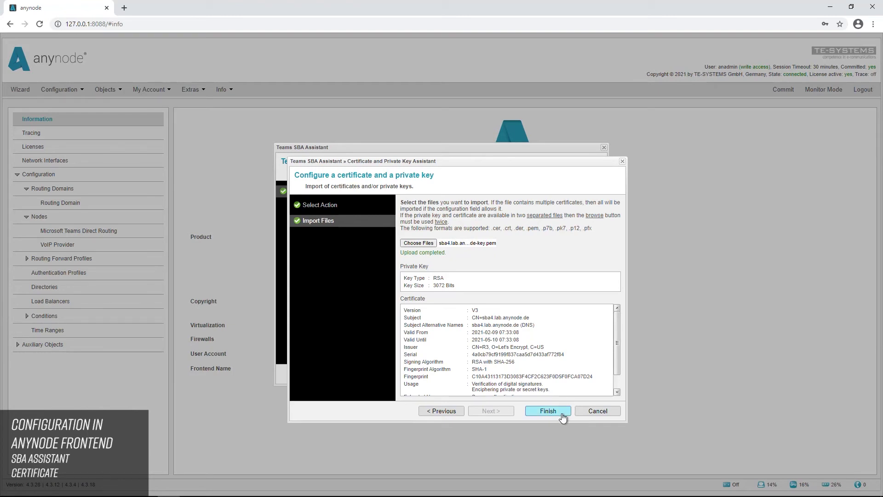
pyautogui.click(548, 411)
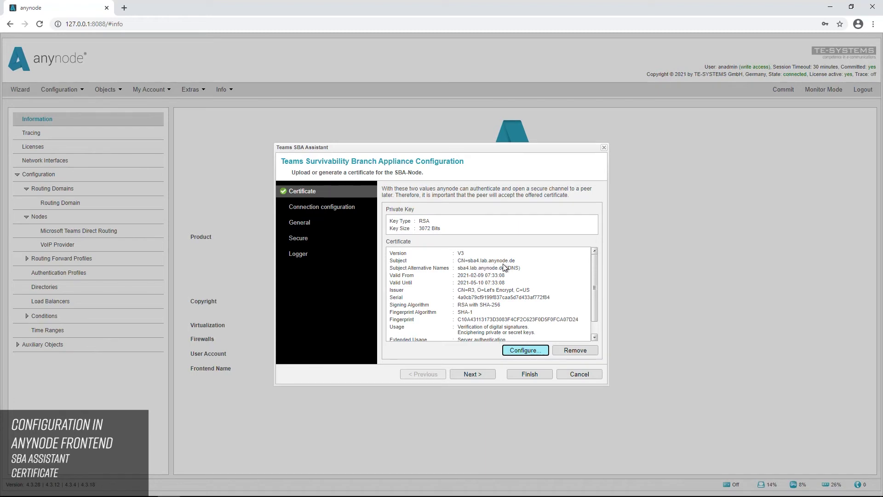
# - Select Microsoft Teams Direct Routing as the trusted Teams node
pyautogui.click(482, 375)
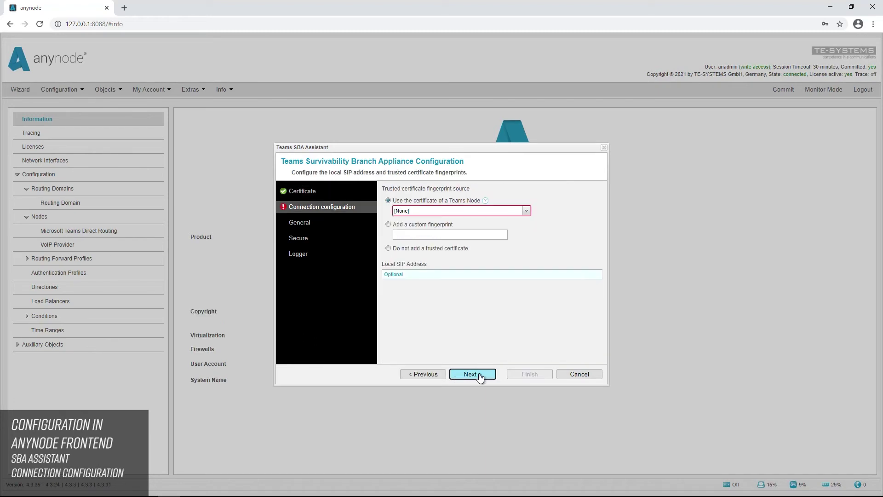
pyautogui.click(527, 211)
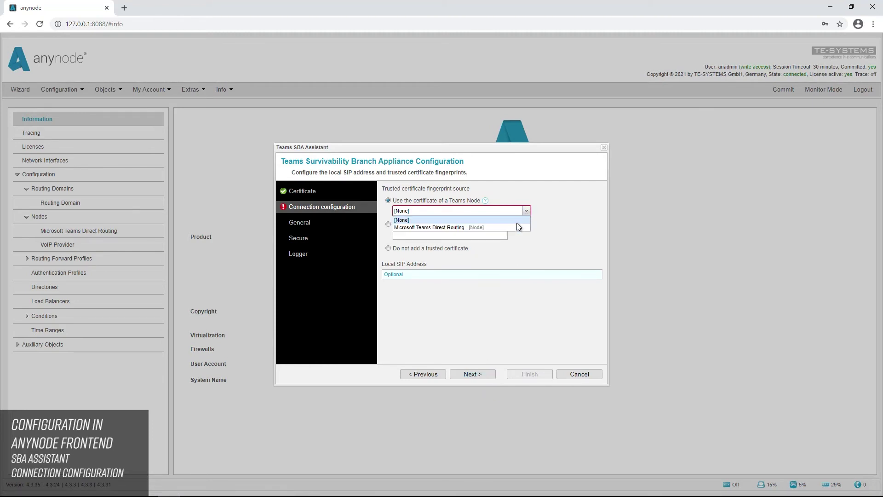
pyautogui.click(513, 225)
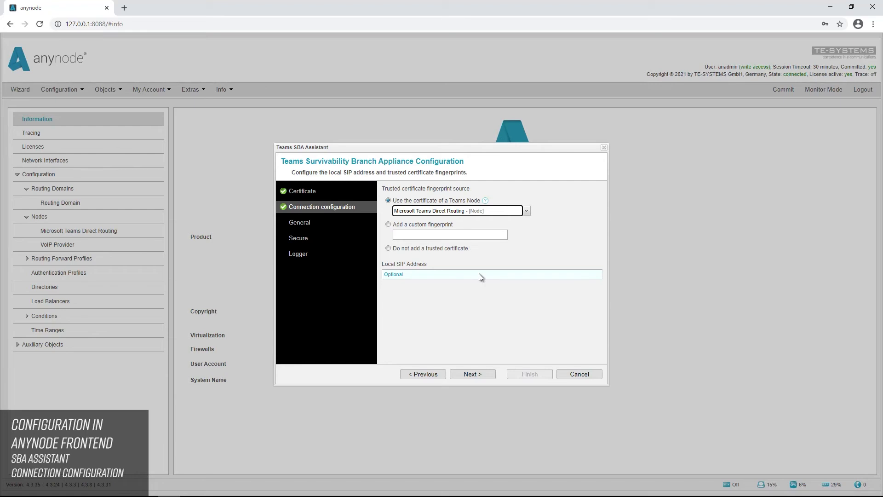
# - Paste the Directory (tenant) ID from the Azure portal into the General settings
pyautogui.click(485, 376)
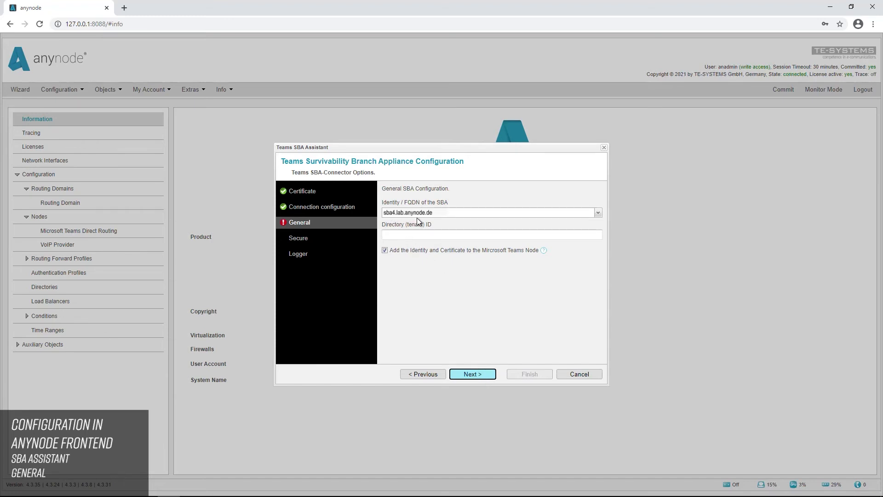
pyautogui.click(395, 235)
pyautogui.hotkey('alt', 'Tab')
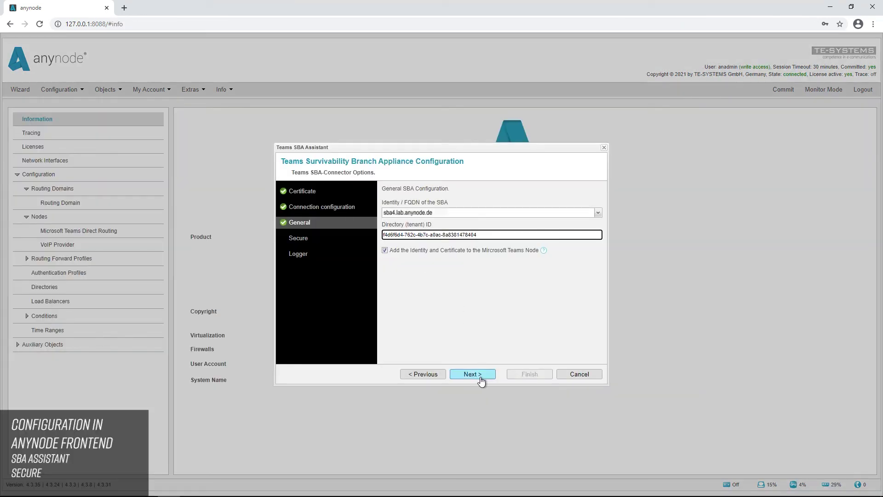
# - Paste the application client secret into the secure connection settings
pyautogui.click(481, 381)
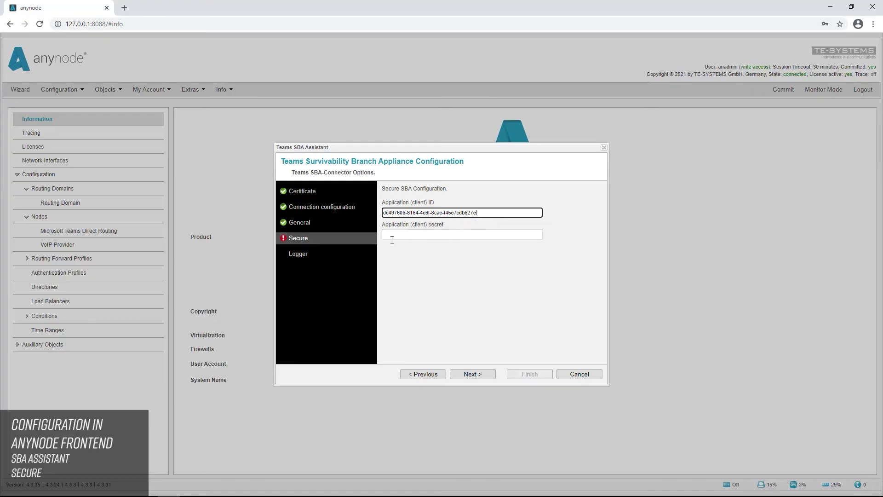
pyautogui.click(402, 234)
pyautogui.hotkey('ctrl', 'v')
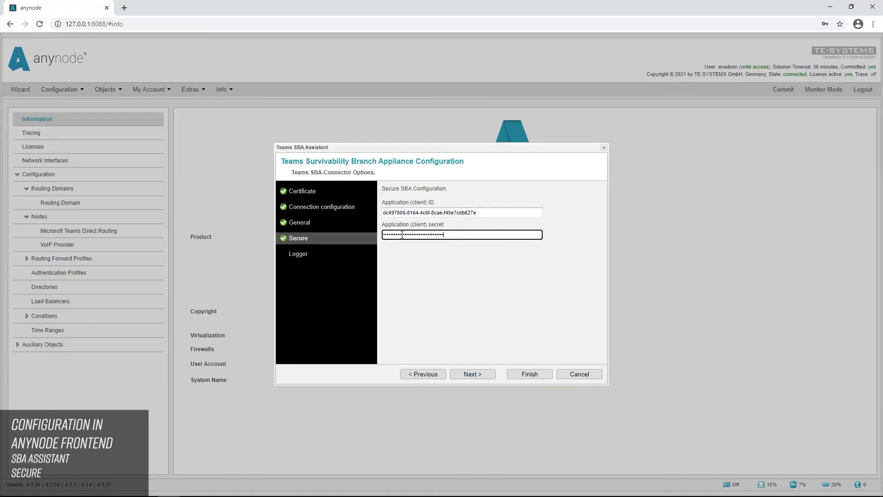
pyautogui.click(440, 242)
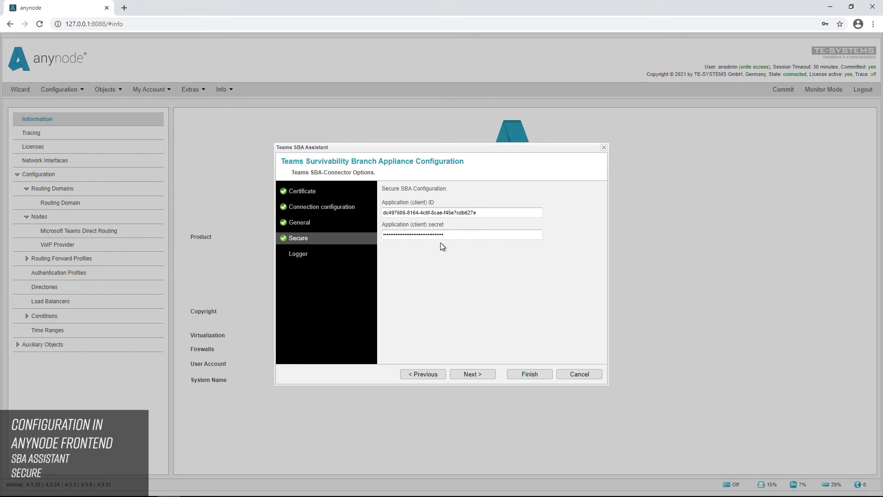
# - Keep the log level at Informational and dismiss Chrome's password update prompt
pyautogui.click(483, 376)
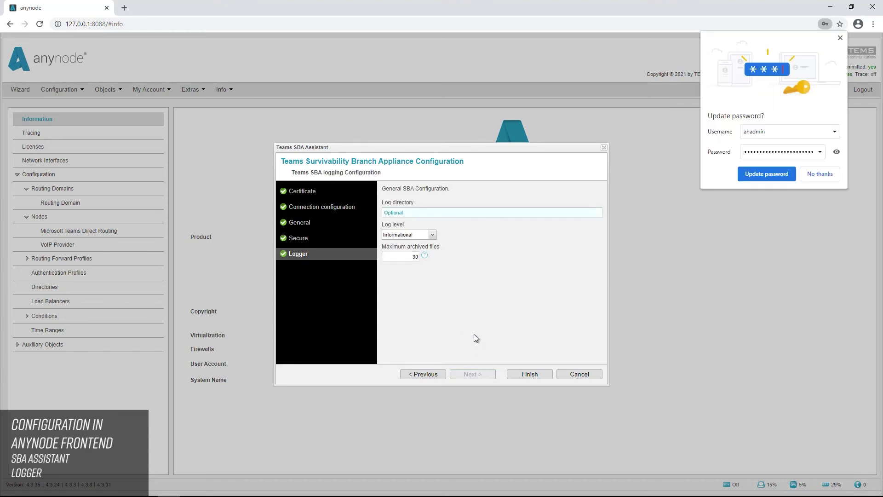
pyautogui.click(434, 235)
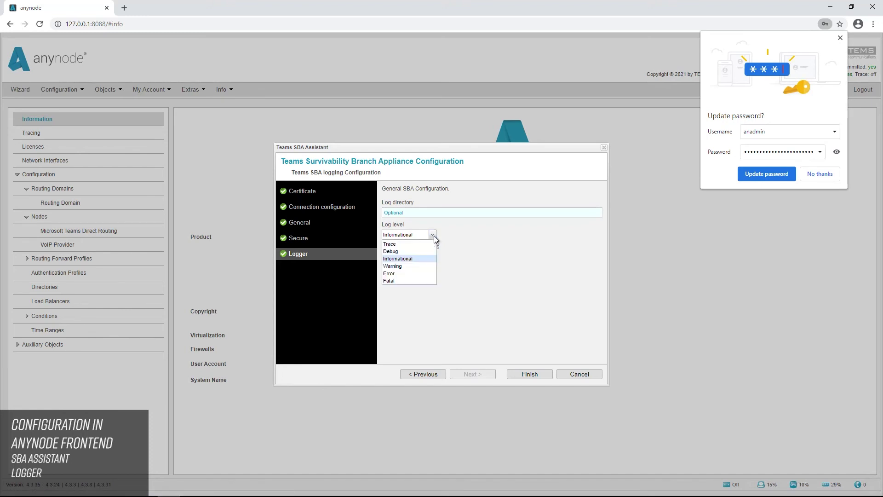
pyautogui.click(434, 236)
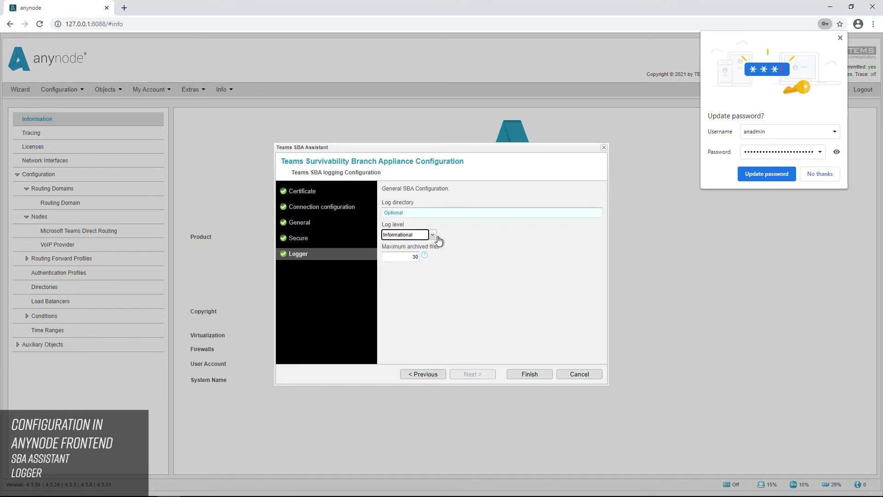
pyautogui.click(840, 38)
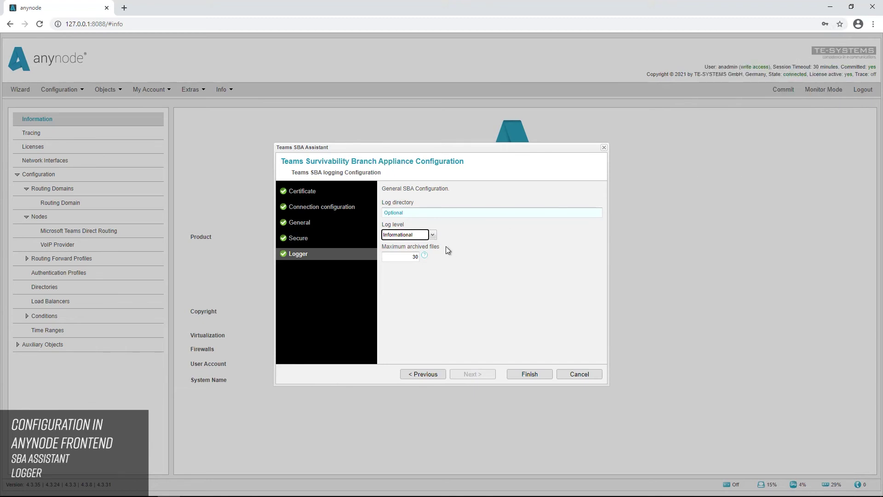
# - Send the SBA configuration, close the update report, and confirm no Teams SBA users are listed
pyautogui.click(530, 374)
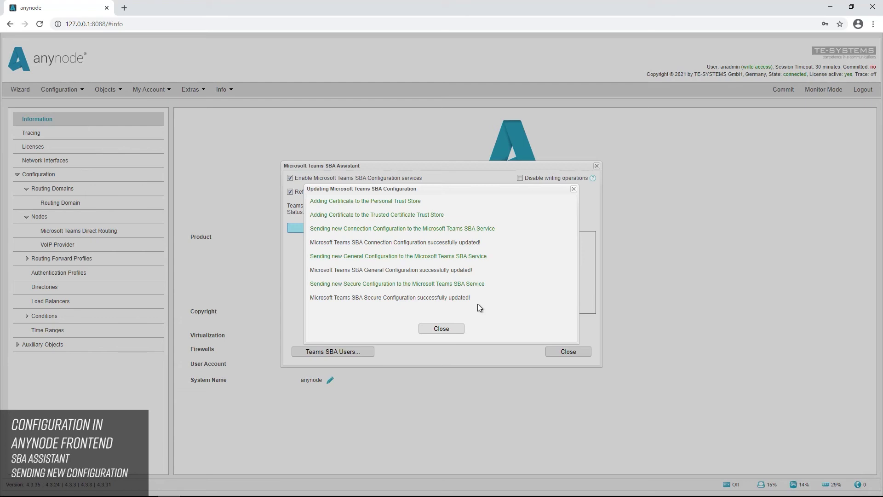
pyautogui.click(453, 329)
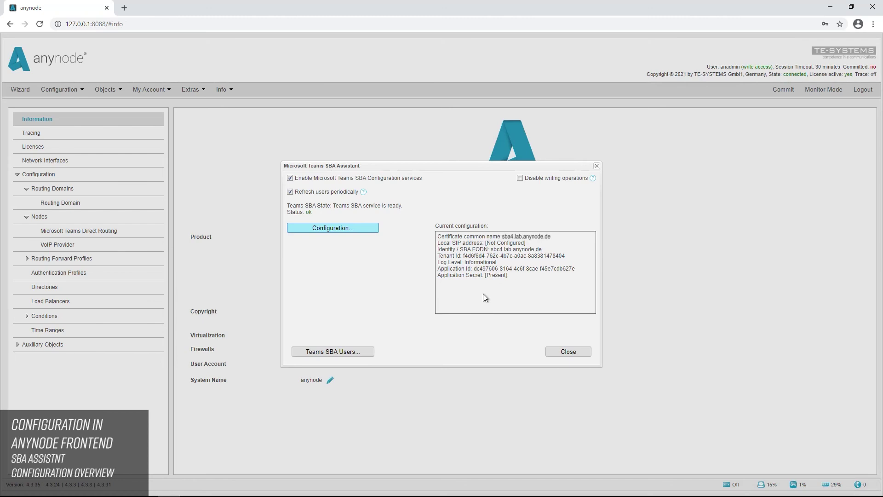
pyautogui.click(361, 352)
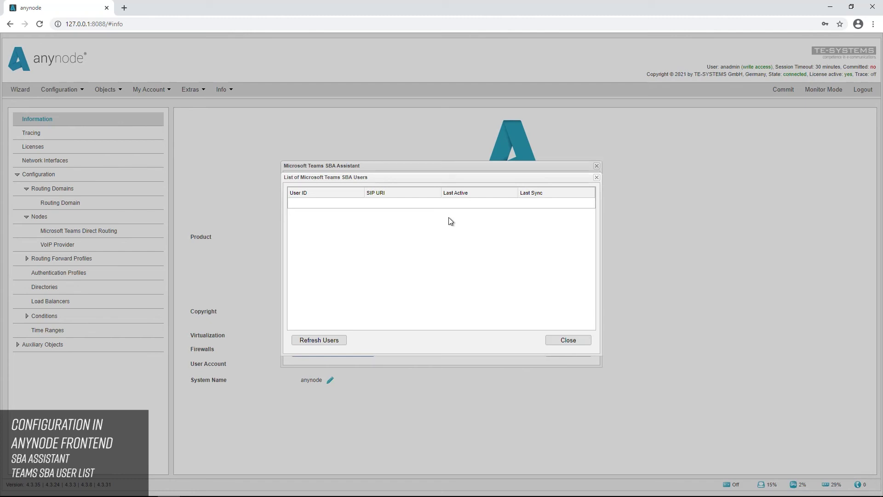
pyautogui.click(565, 343)
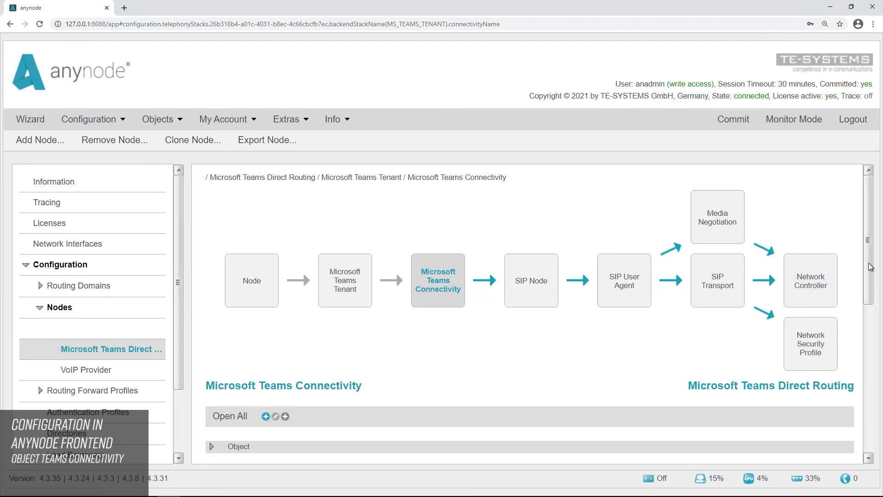
# - Scroll to SBA connectivity and check the SBA URI sip:sba4.lab.anynode.de
pyautogui.moveTo(871, 267); pyautogui.dragTo(879, 399)
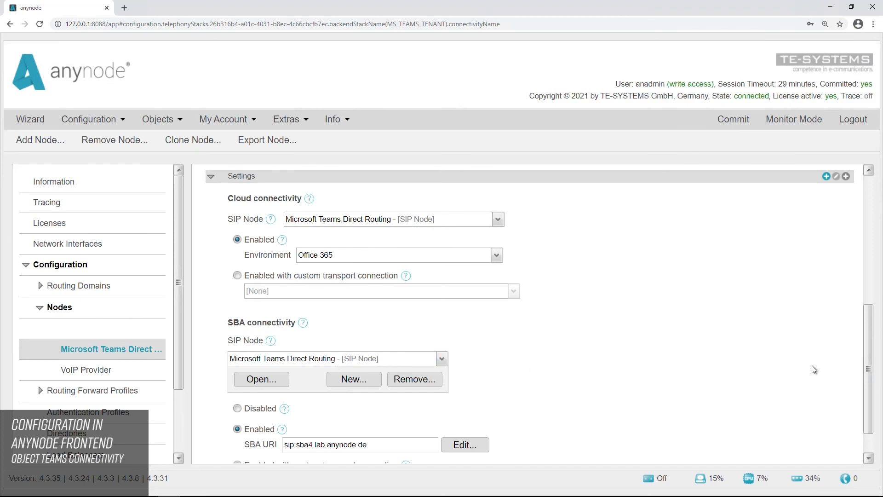
pyautogui.moveTo(863, 339); pyautogui.dragTo(870, 361)
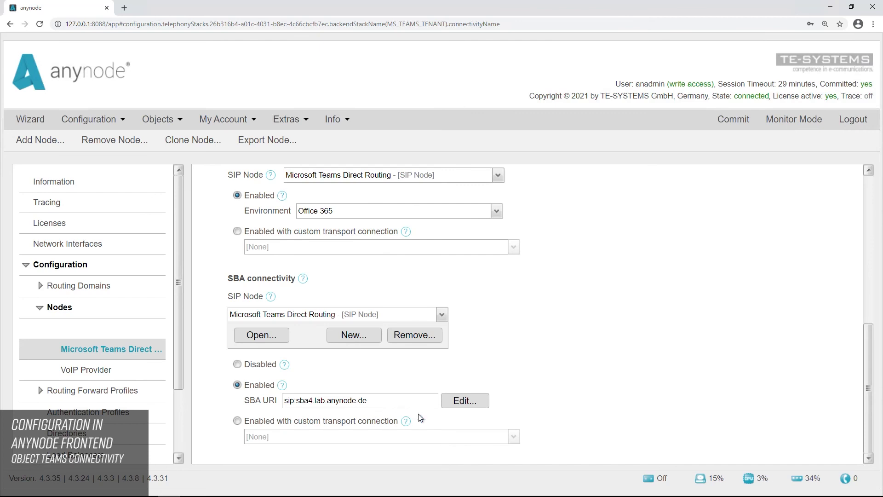
pyautogui.click(474, 405)
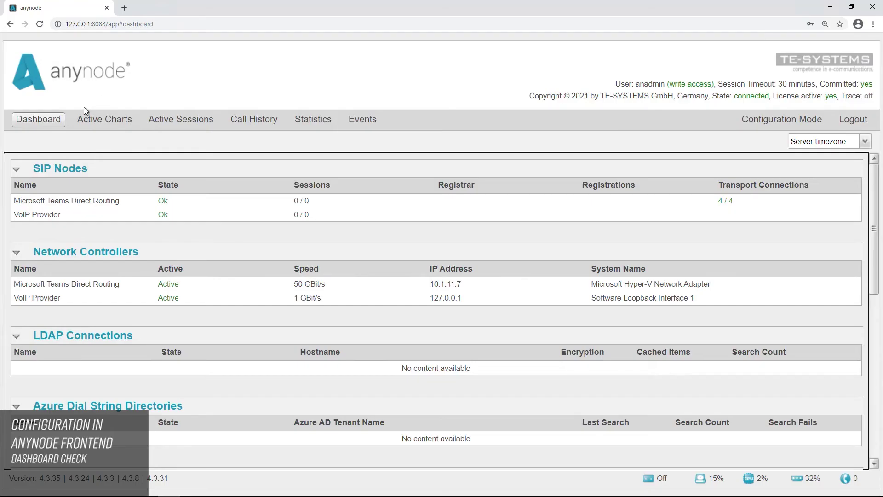
# - Open the Microsoft Teams Direct Routing overview and inspect all four transport connections, including sba4.lab.anynode.de
pyautogui.click(57, 128)
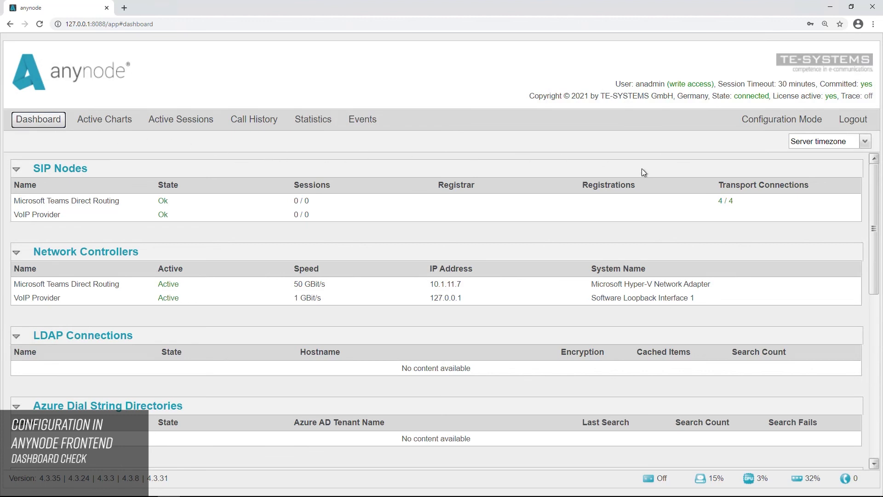
pyautogui.moveTo(730, 206)
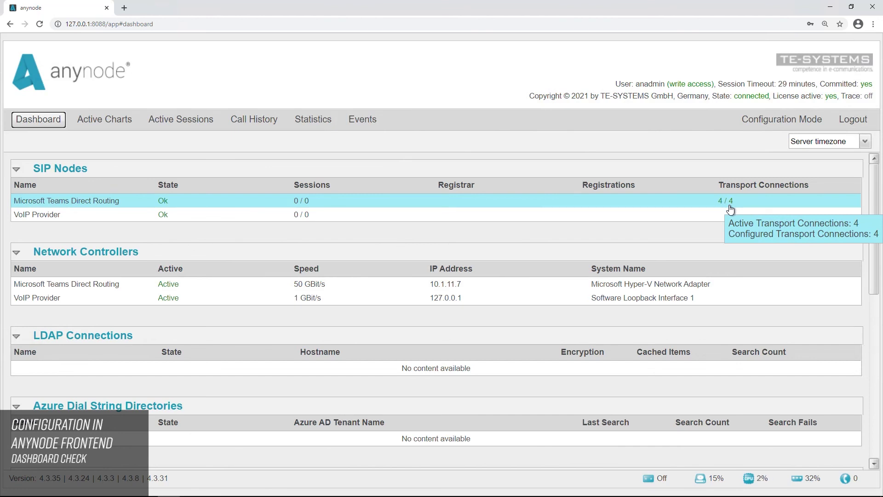
pyautogui.doubleClick(115, 206)
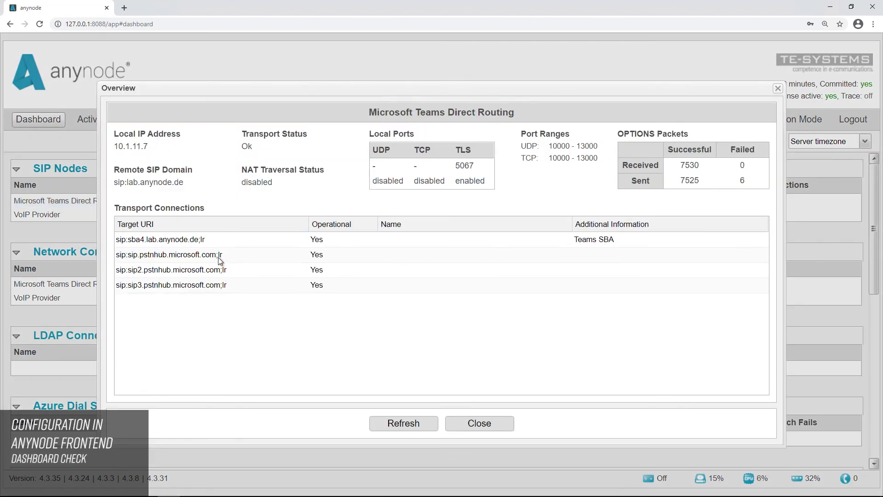
pyautogui.click(218, 258)
pyautogui.click(223, 271)
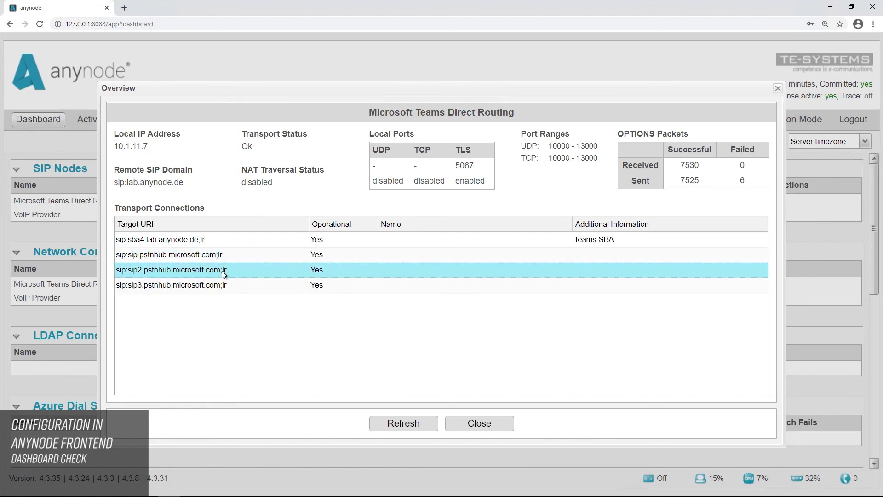
pyautogui.click(225, 285)
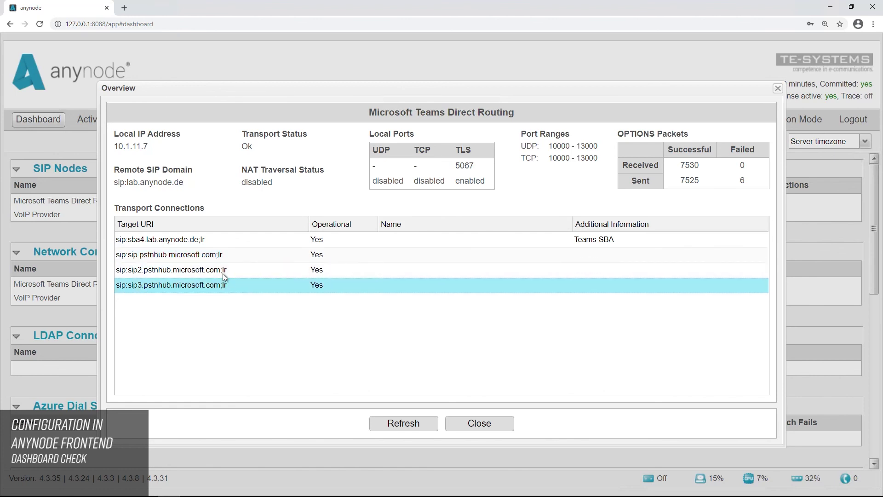
pyautogui.click(203, 243)
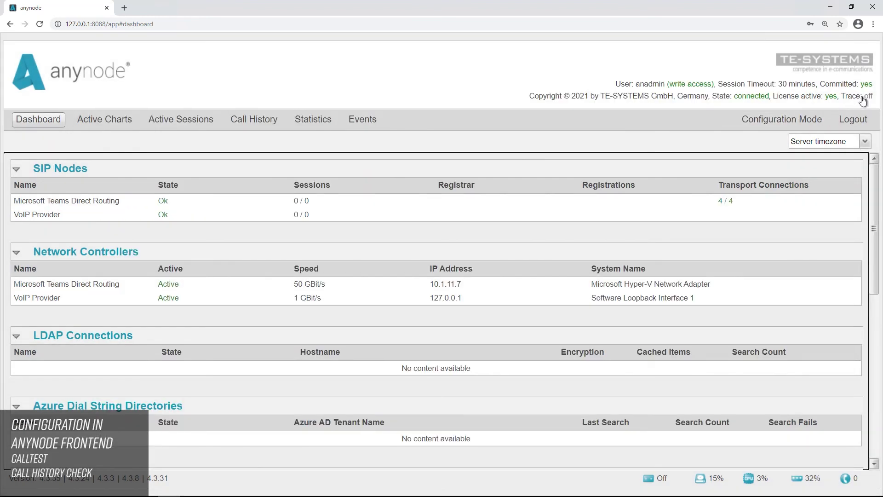
# - Activate anynode tracing and list the test call's outbound call legs in Call History
pyautogui.click(865, 96)
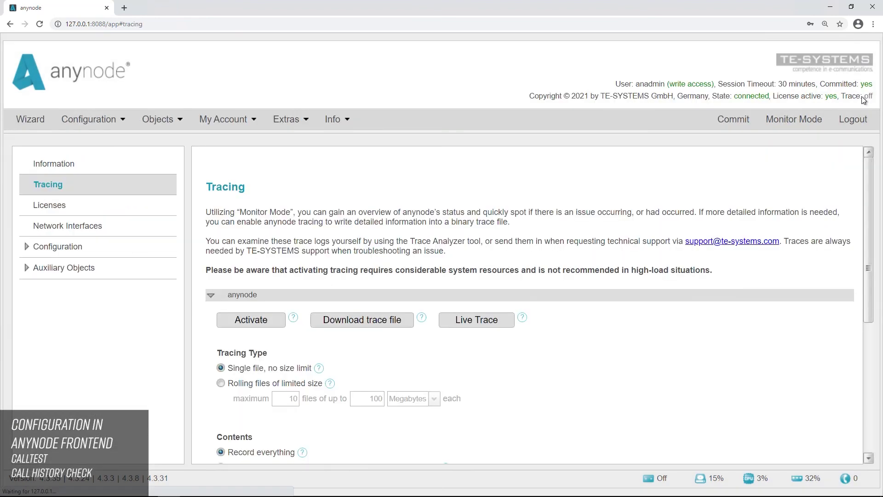
pyautogui.click(266, 327)
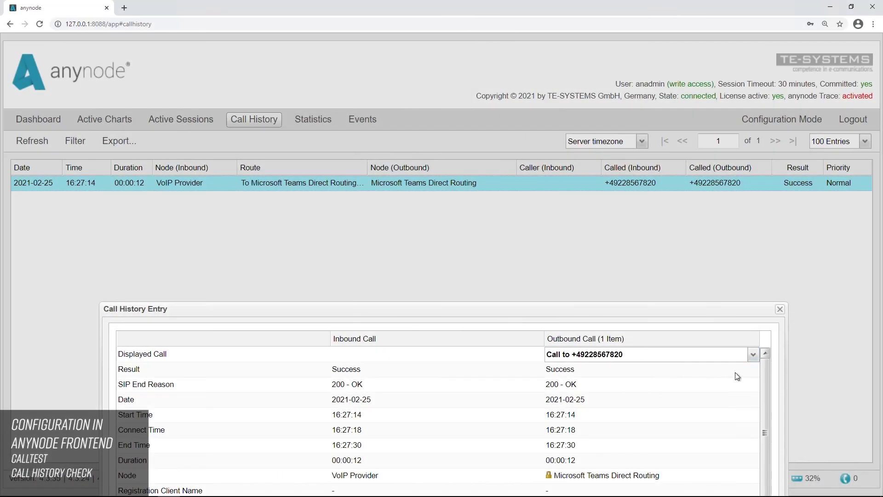
pyautogui.click(753, 355)
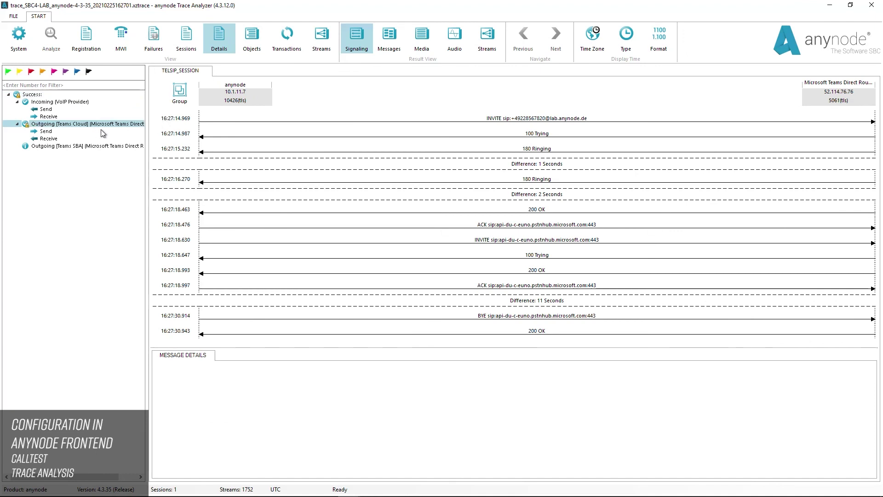
# - Show the Outgoing [Teams SBA] session flow: INVITE, 100 Trying, 480 Temporarily Unavailable, ACK
pyautogui.click(103, 147)
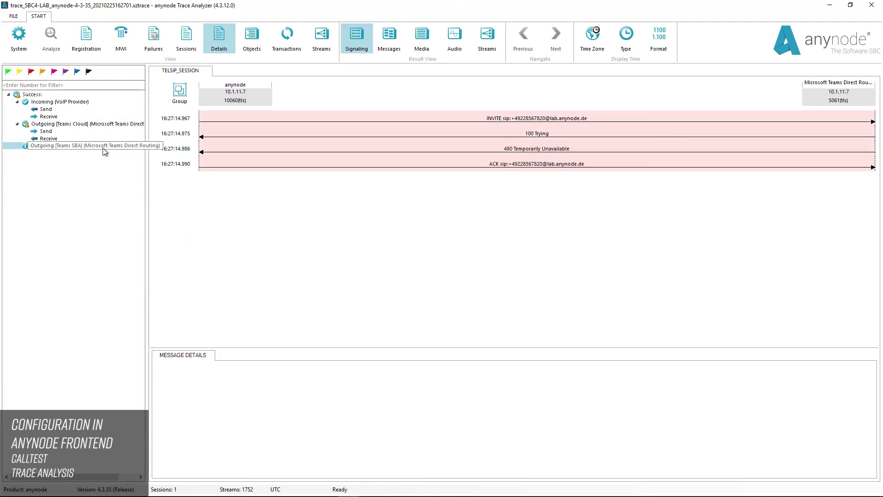